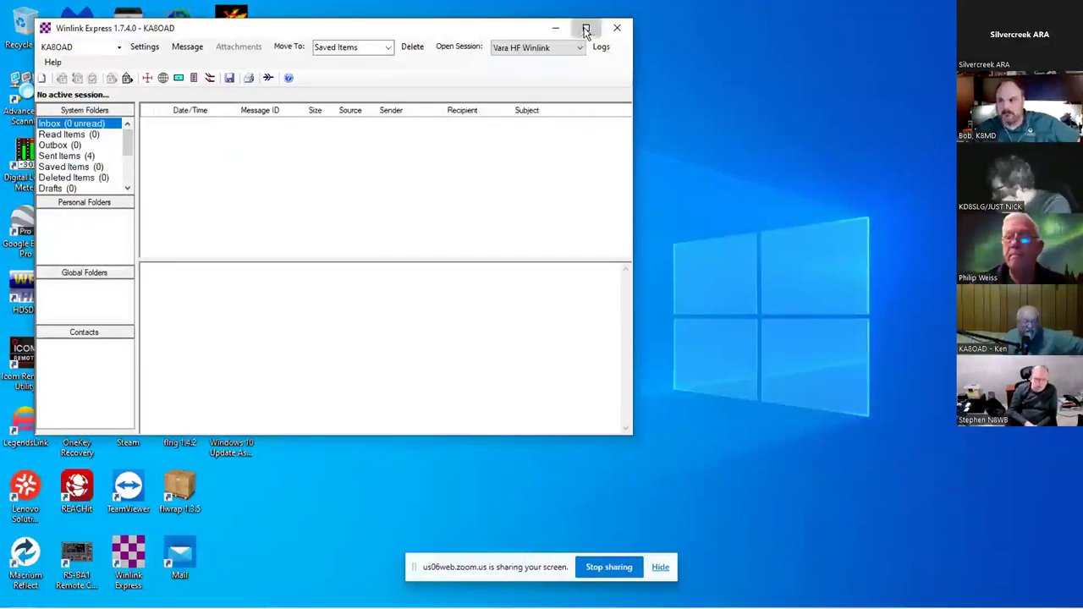
- Maximize the Winlink Express window and bring up the Settings menu options
{"action": "left_click", "coordinate": [586, 31]}
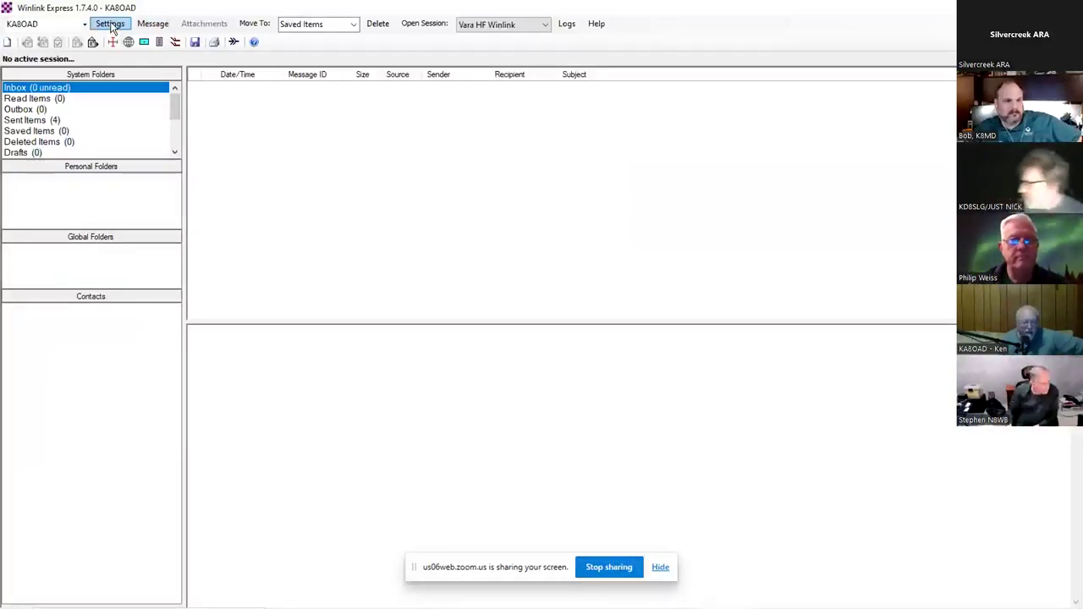
{"action": "left_click", "coordinate": [110, 24]}
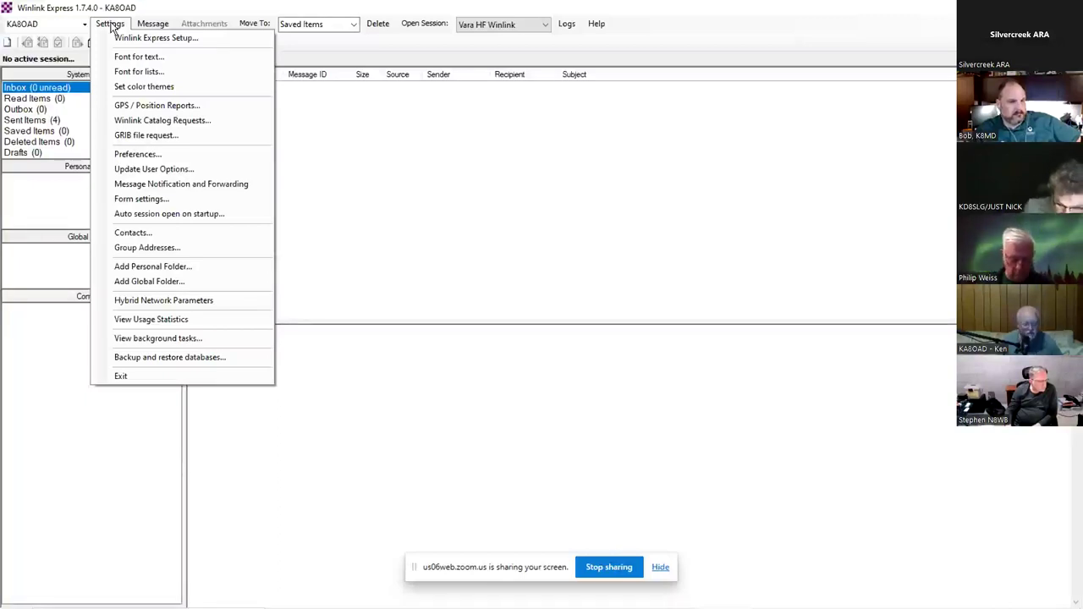
- Close the Settings menu and review the session types, keeping Vara HF Winlink selected
{"action": "left_click", "coordinate": [316, 39]}
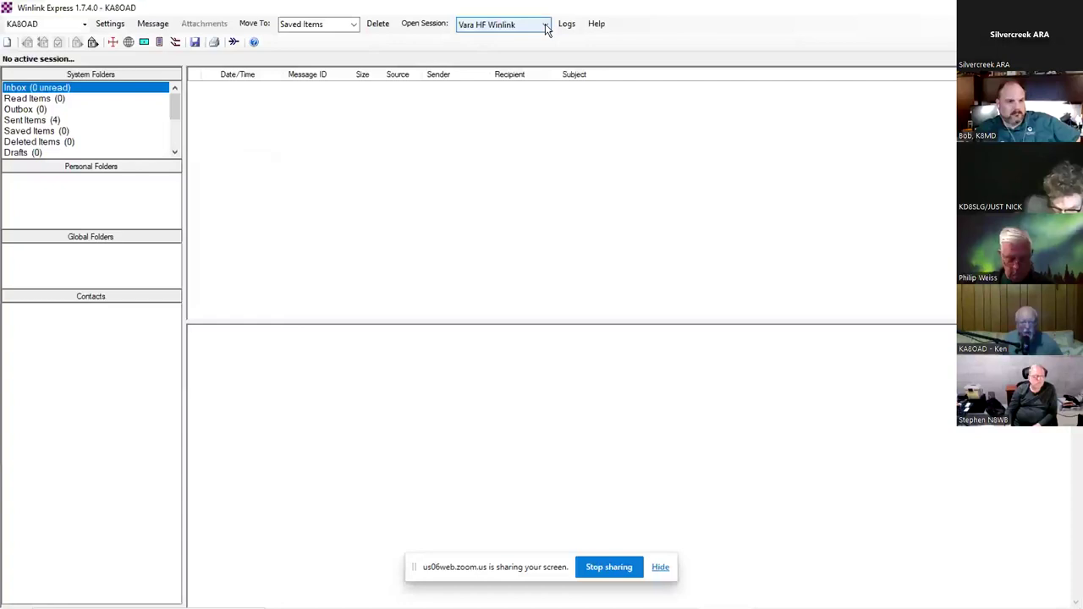
{"action": "left_click", "coordinate": [546, 29]}
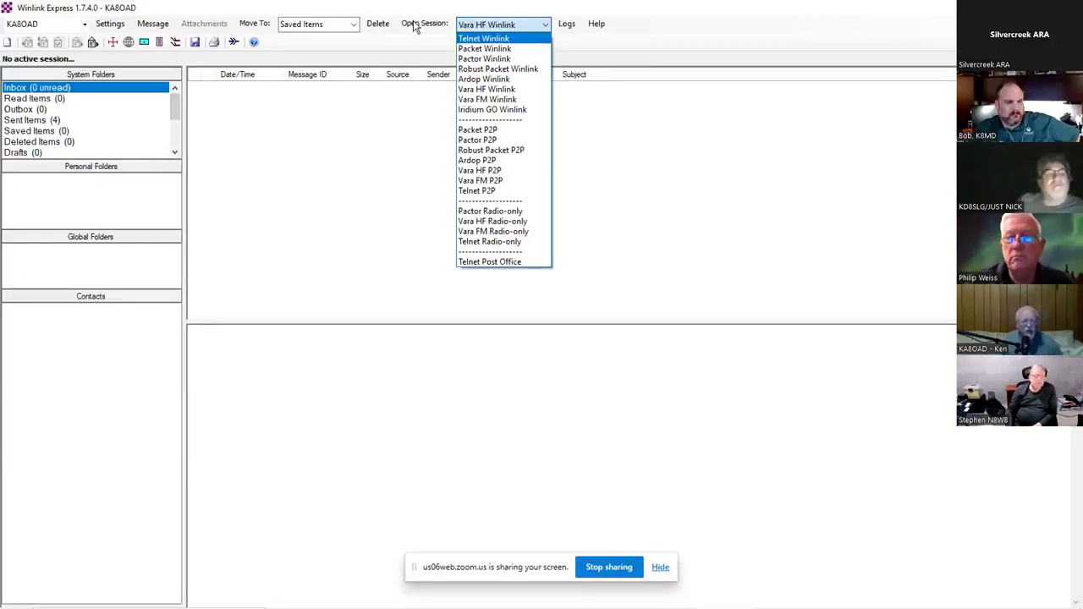
{"action": "left_click", "coordinate": [389, 10]}
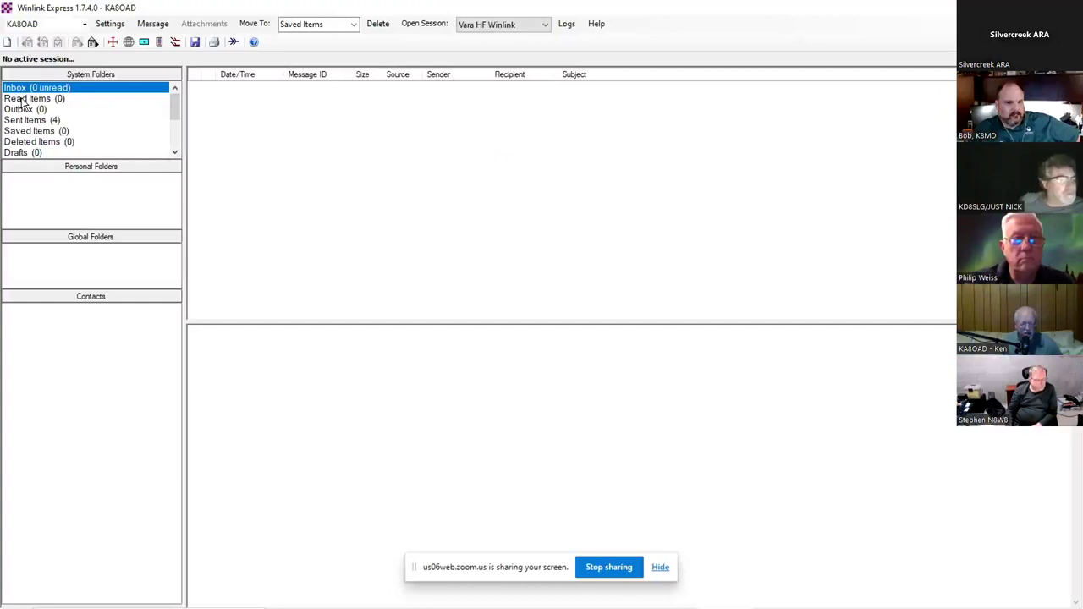
- Browse the system folders and settle on Sent Items to view the Fairlawn WX Report form
{"action": "left_click", "coordinate": [24, 100]}
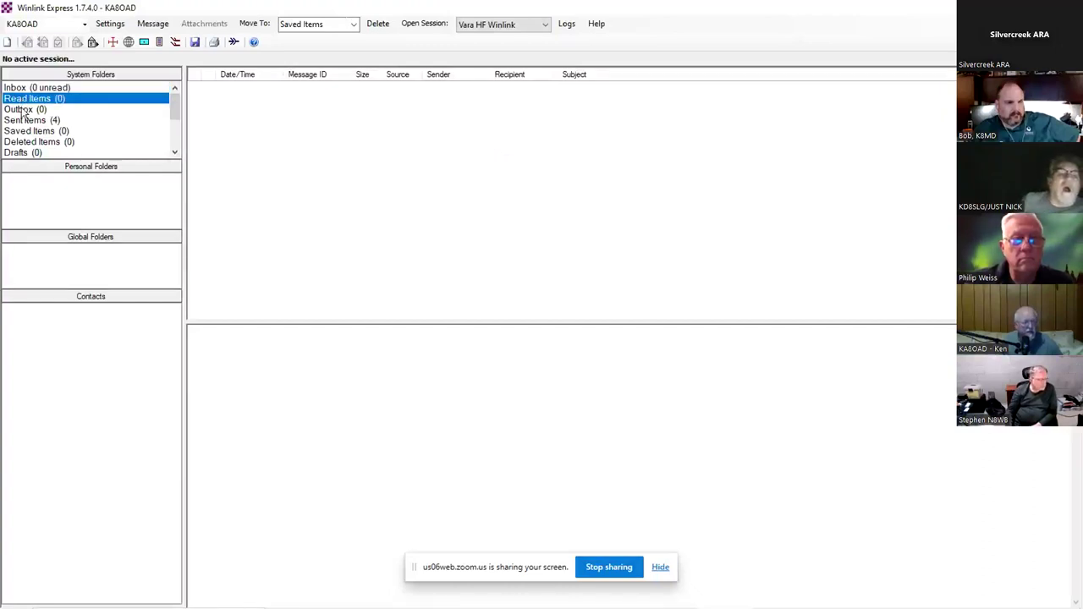
{"action": "left_click", "coordinate": [23, 111]}
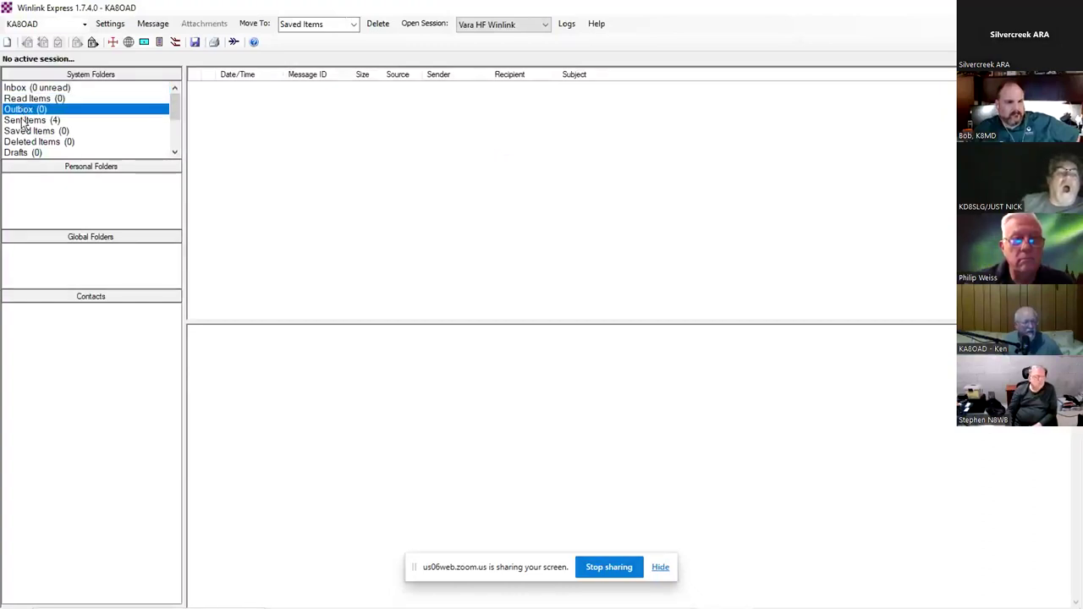
{"action": "left_click", "coordinate": [24, 121]}
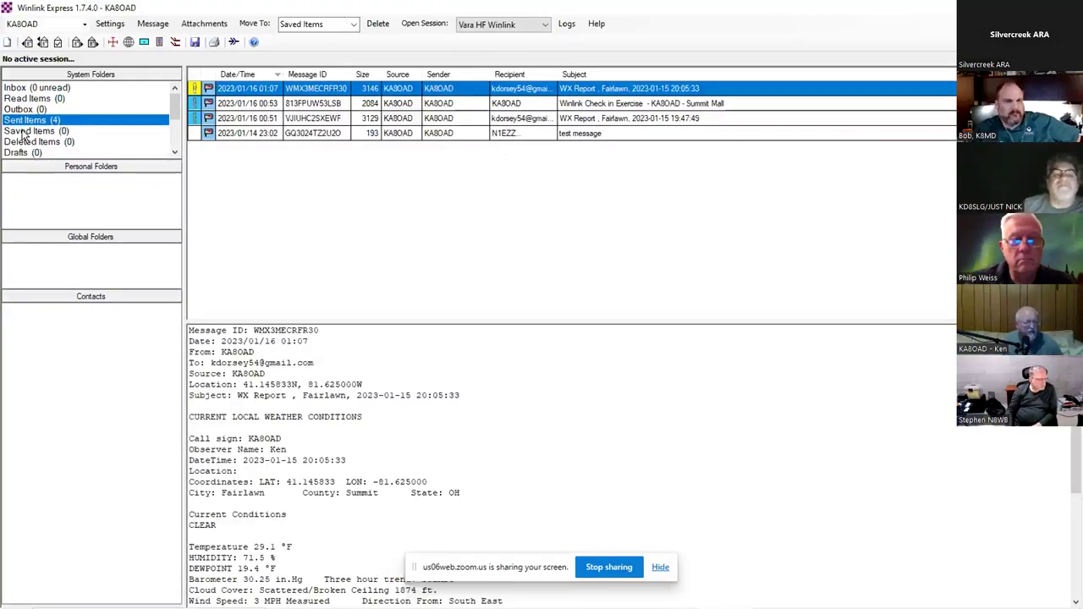
{"action": "left_click", "coordinate": [24, 132]}
{"action": "left_click", "coordinate": [24, 142]}
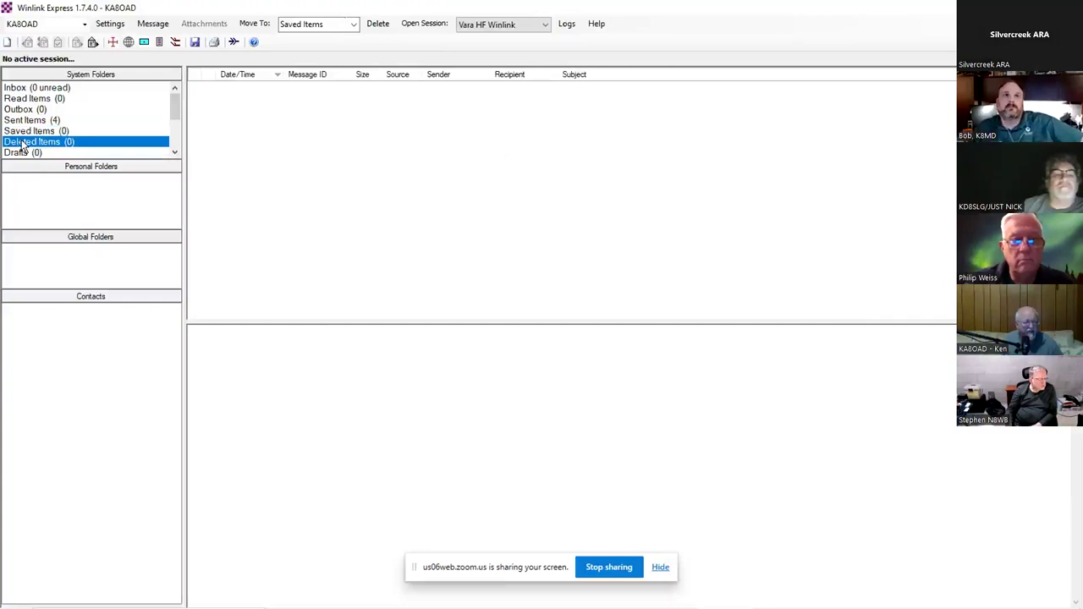
{"action": "left_click", "coordinate": [17, 154]}
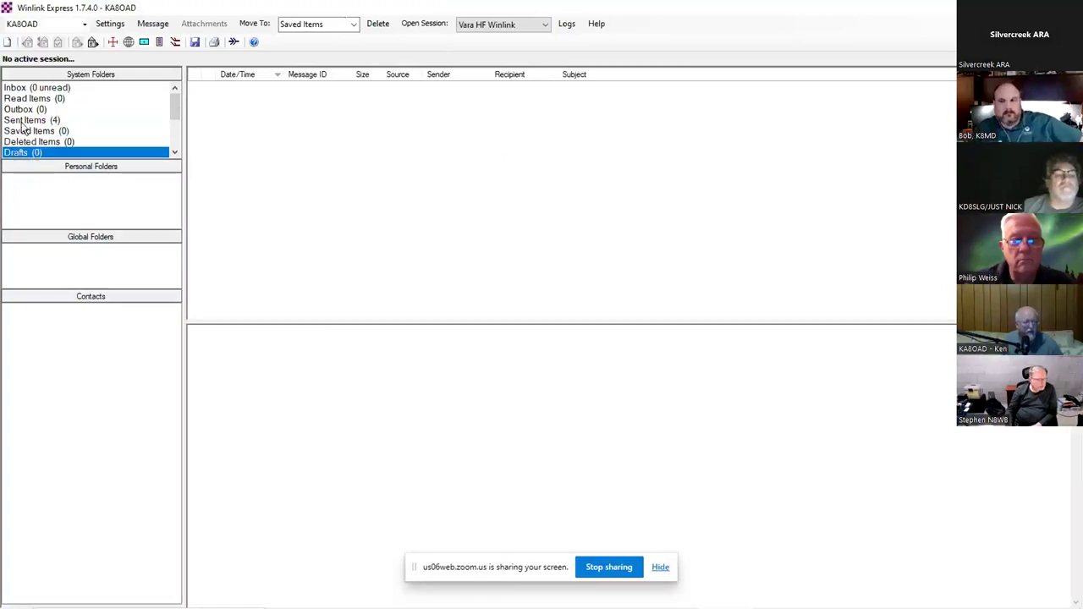
{"action": "left_click", "coordinate": [25, 124]}
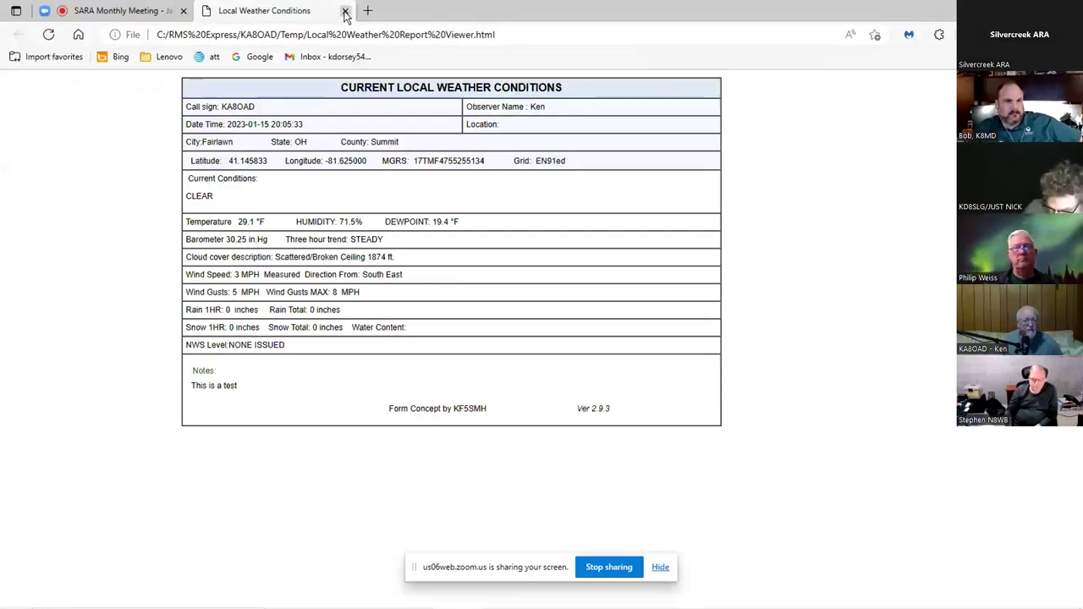
- Close the Local Weather Conditions page and return to the empty Winlink Express Inbox
{"action": "key", "text": "ctrl+shift+Tab"}
{"action": "left_click", "coordinate": [345, 11]}
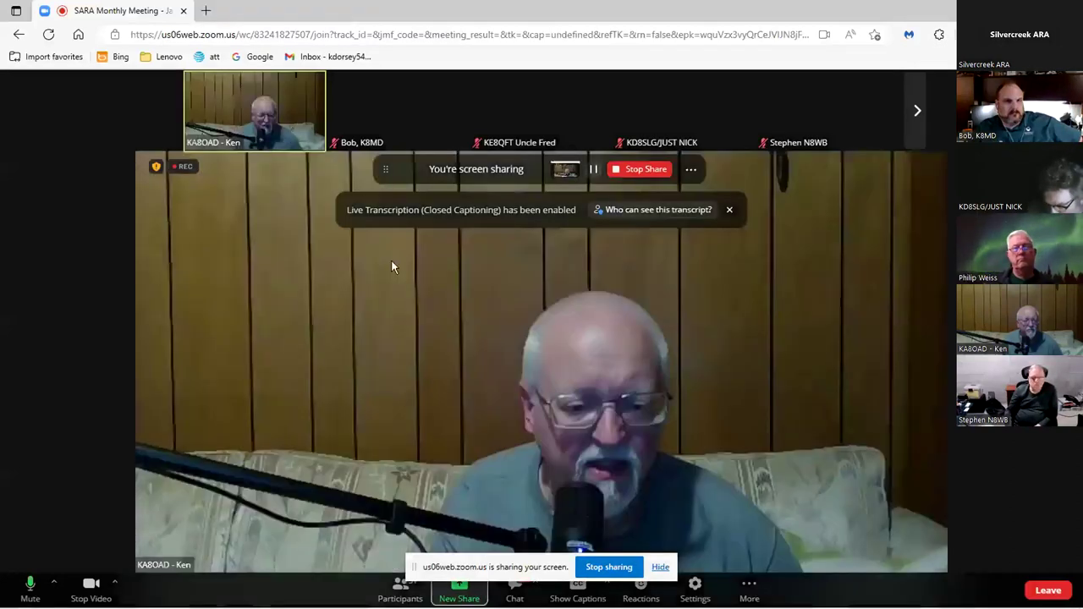
{"action": "mouse_move", "coordinate": [524, 601]}
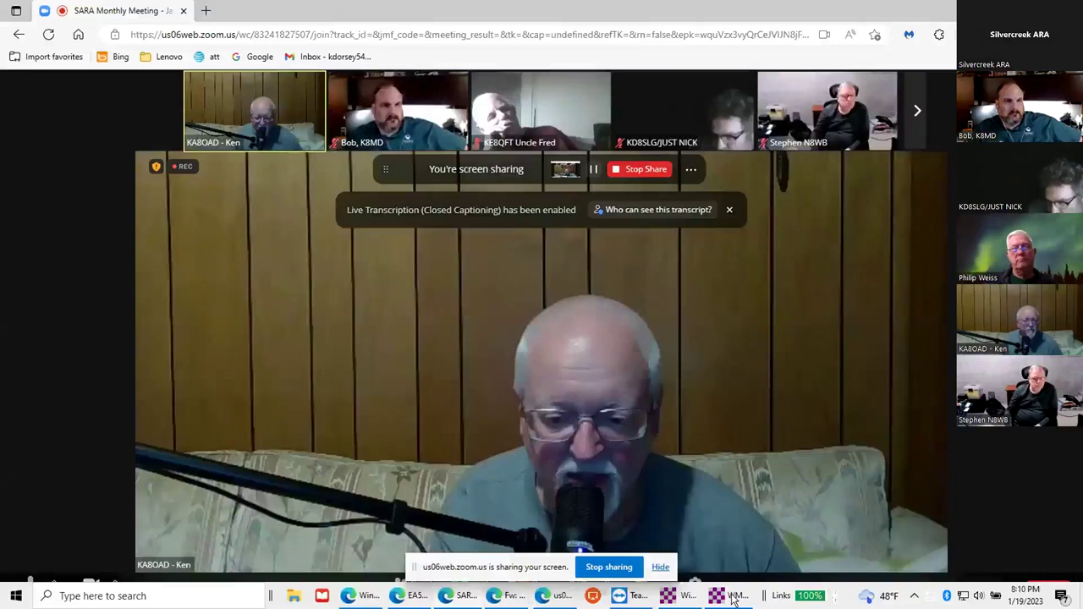
{"action": "left_click", "coordinate": [687, 596]}
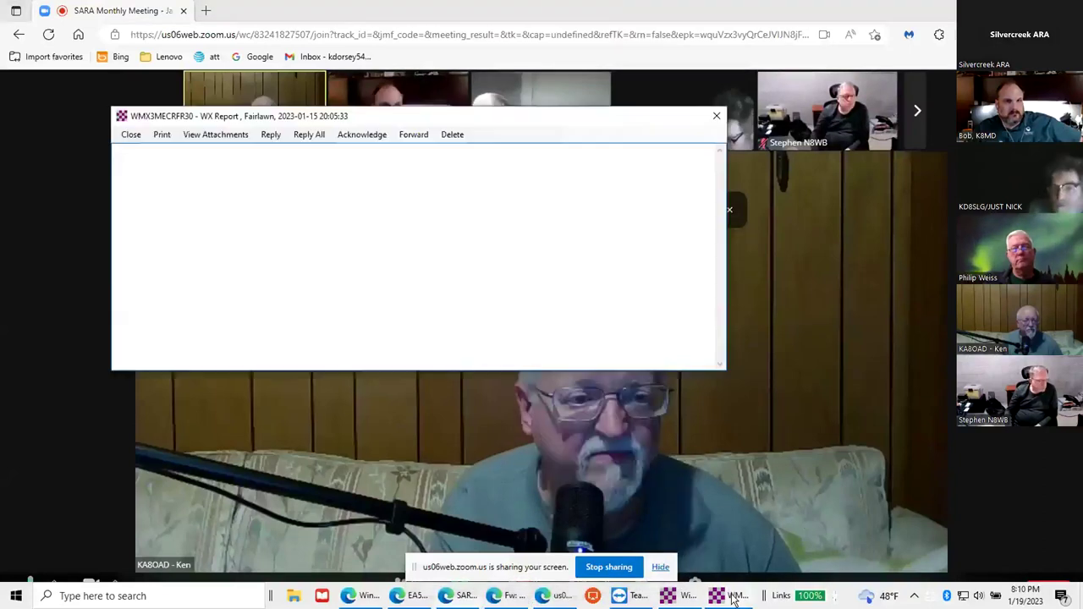
{"action": "left_click", "coordinate": [687, 596]}
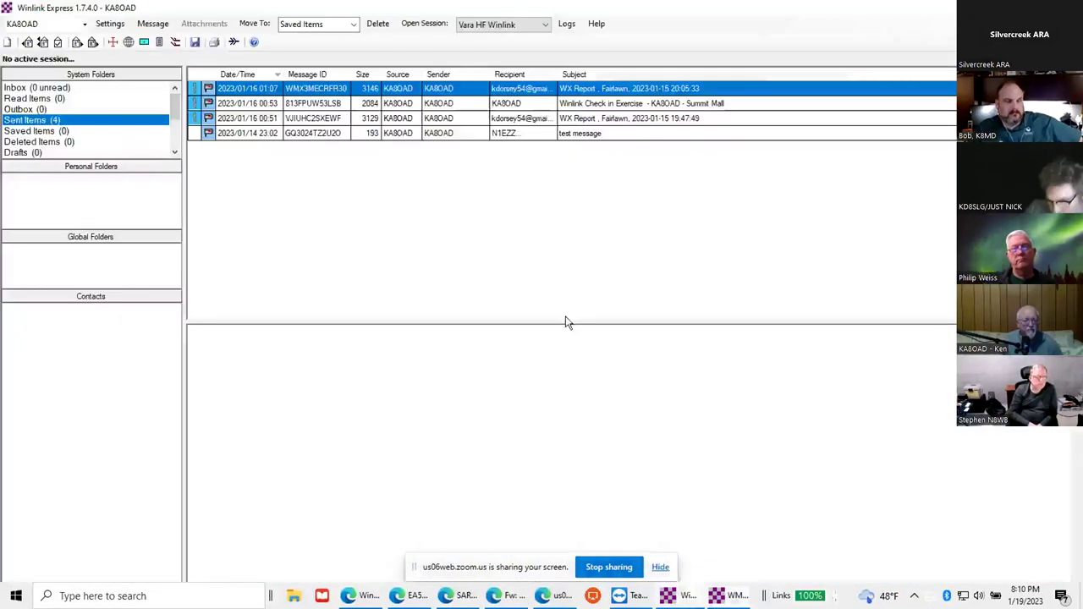
{"action": "left_click", "coordinate": [43, 88]}
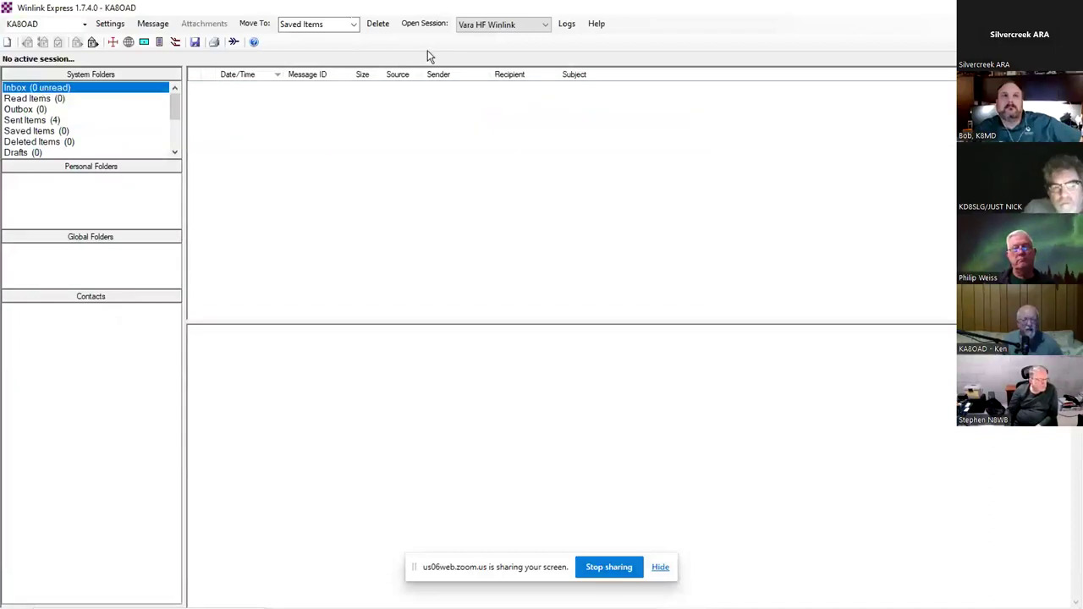
- Choose Telnet Winlink as the session type and open its session window
{"action": "left_click", "coordinate": [546, 26]}
{"action": "left_click", "coordinate": [508, 39]}
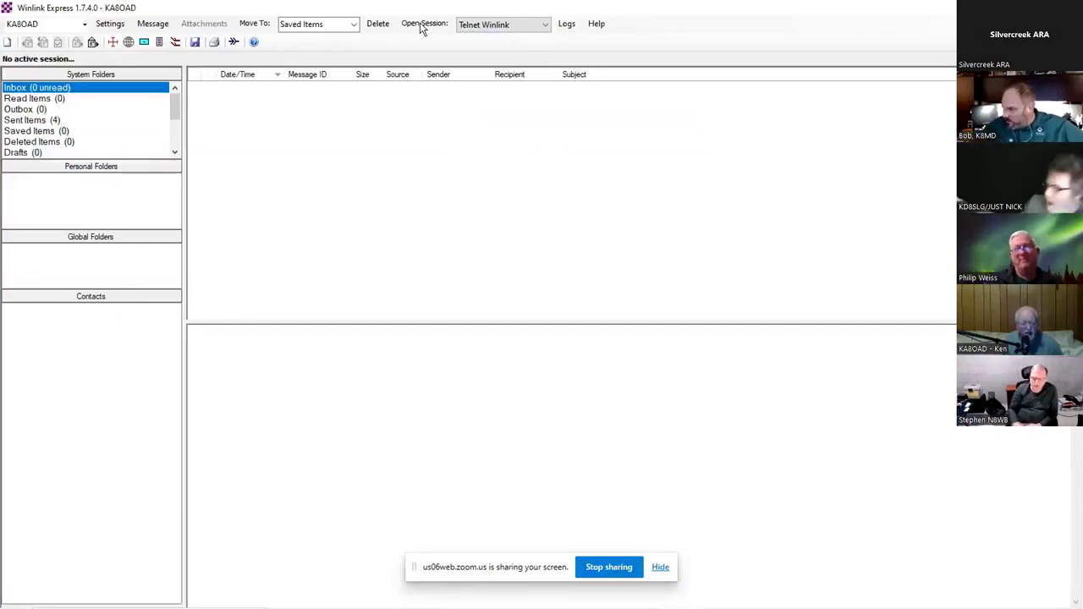
{"action": "left_click", "coordinate": [422, 25]}
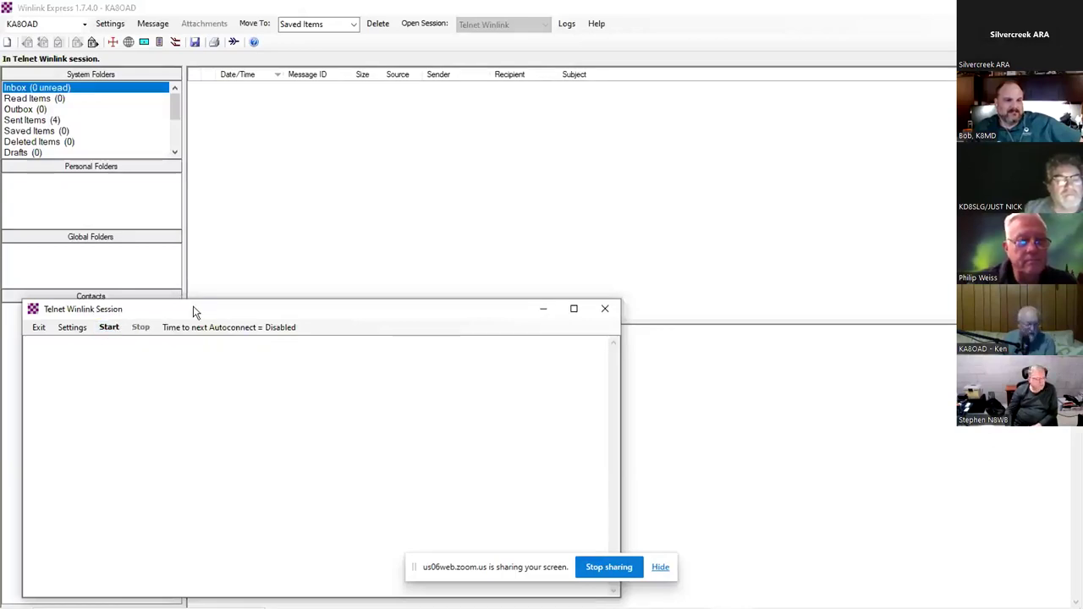
- Maximize the Telnet Winlink Session window and start the connection to download waiting mail
{"action": "left_click_drag", "start_coordinate": [193, 312], "coordinate": [307, 173]}
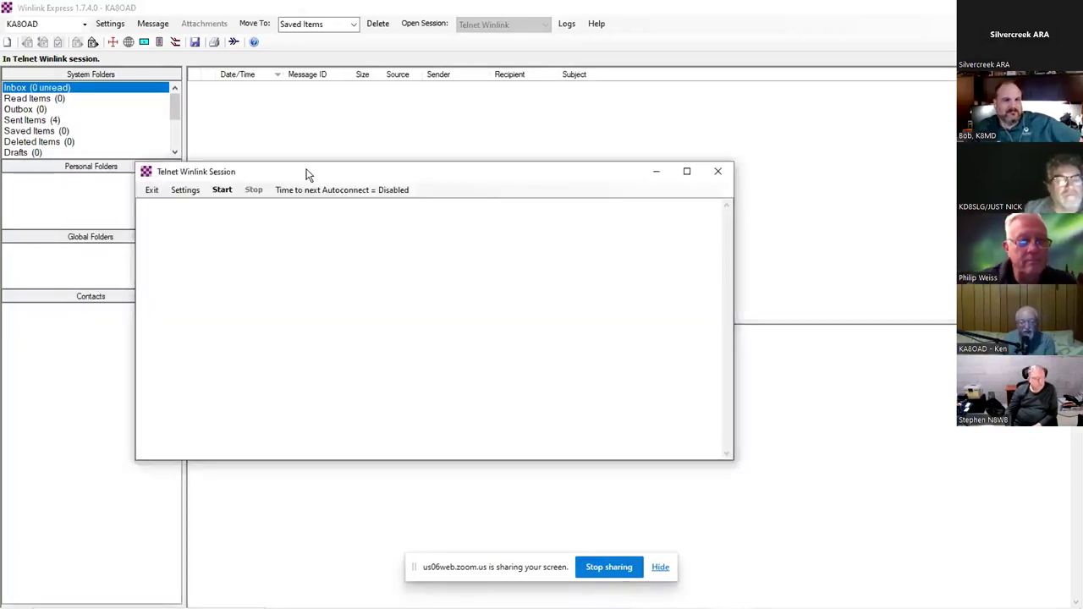
{"action": "left_click", "coordinate": [686, 171]}
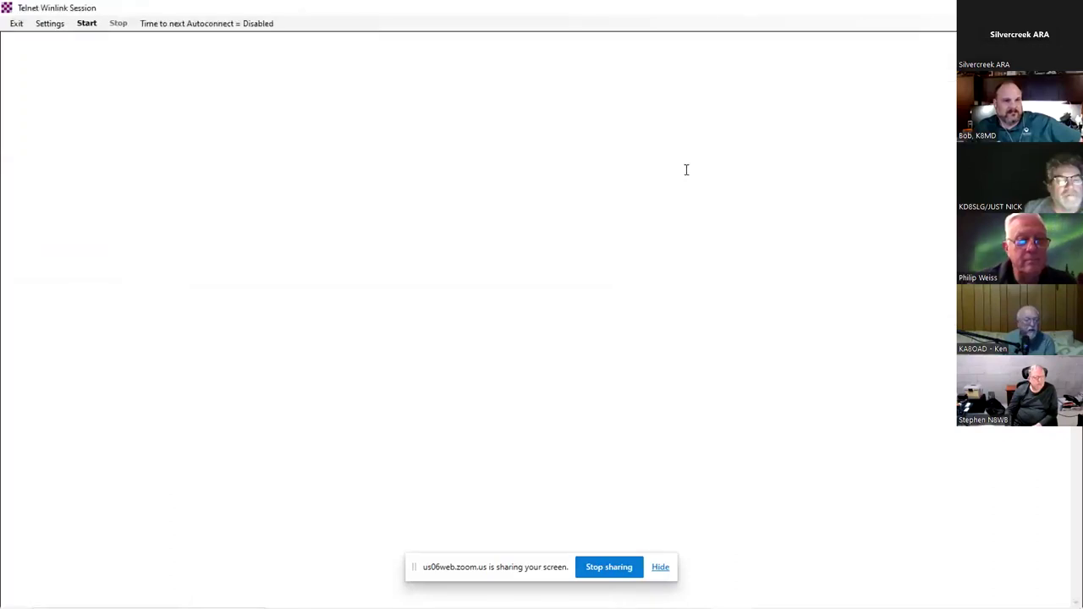
{"action": "left_click", "coordinate": [87, 24]}
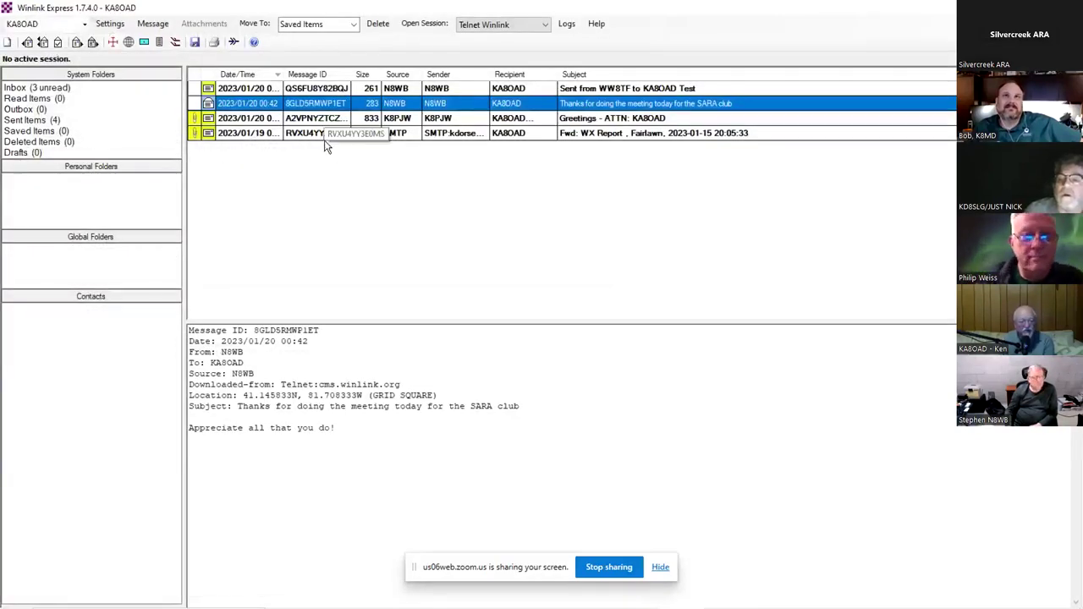
- Read the Greetings message's Quick Message form in Edge, close its pages, and return to Winlink
{"action": "left_click", "coordinate": [194, 119]}
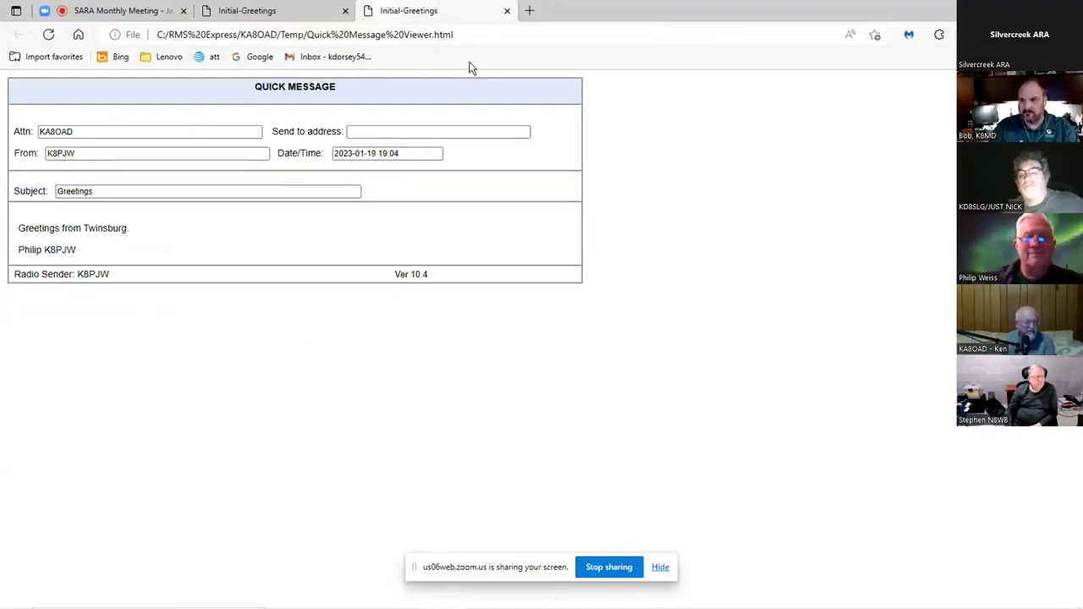
{"action": "left_click", "coordinate": [507, 11]}
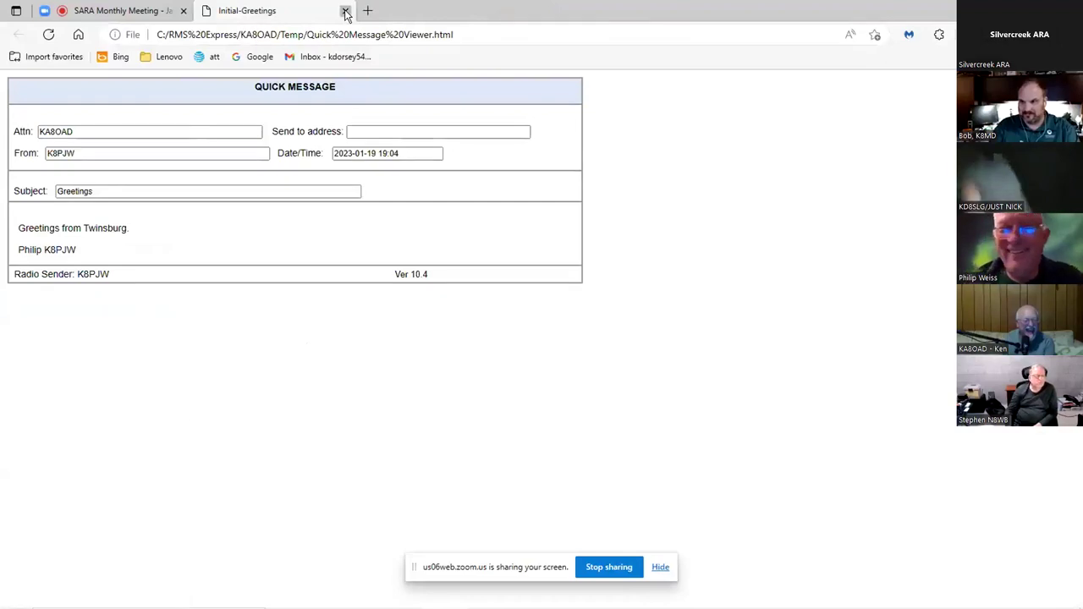
{"action": "left_click", "coordinate": [345, 11]}
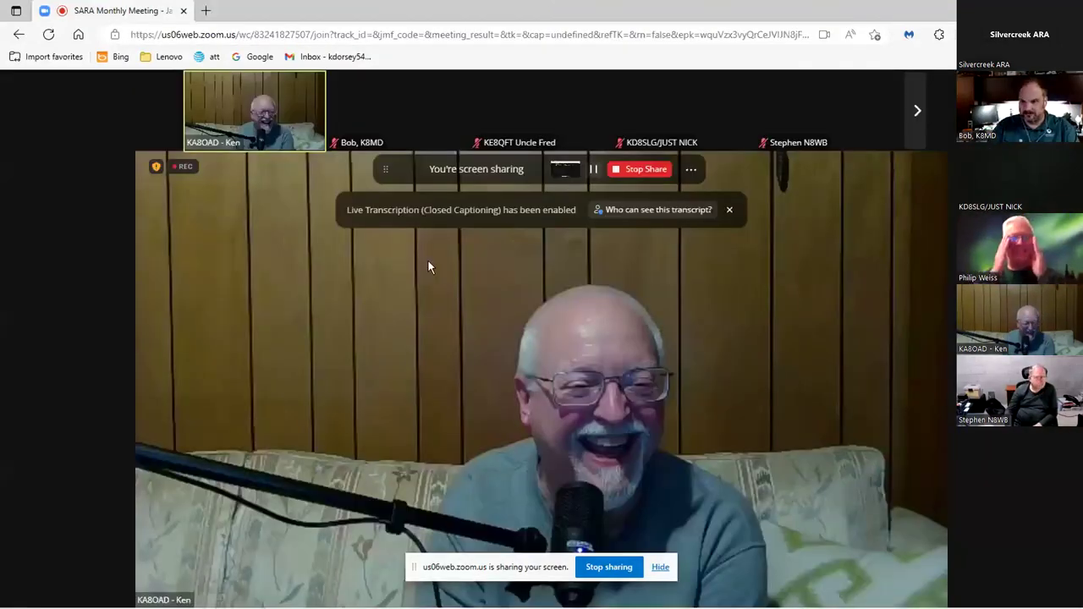
{"action": "mouse_move", "coordinate": [452, 499]}
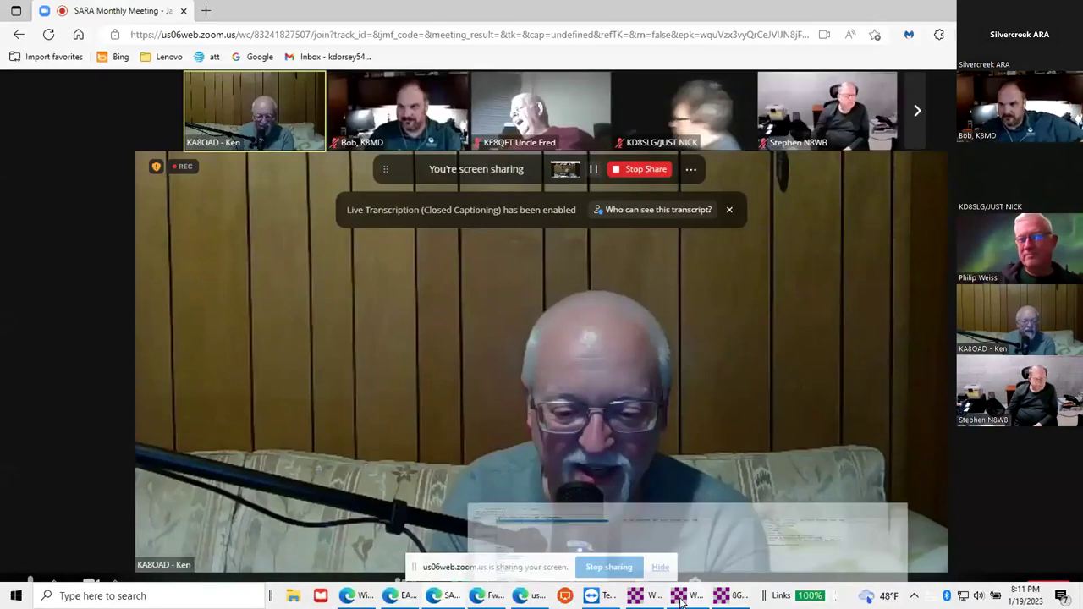
{"action": "left_click", "coordinate": [681, 600]}
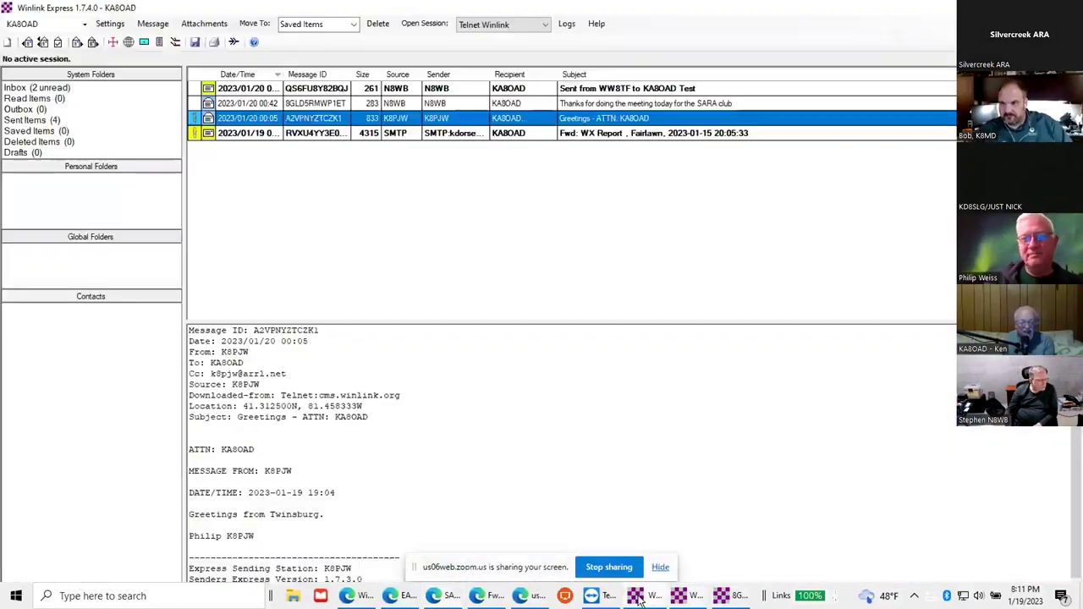
- View the forwarded WX Report as its weather form in Edge, then close it and return
{"action": "left_click", "coordinate": [195, 136]}
{"action": "double_click", "coordinate": [195, 140]}
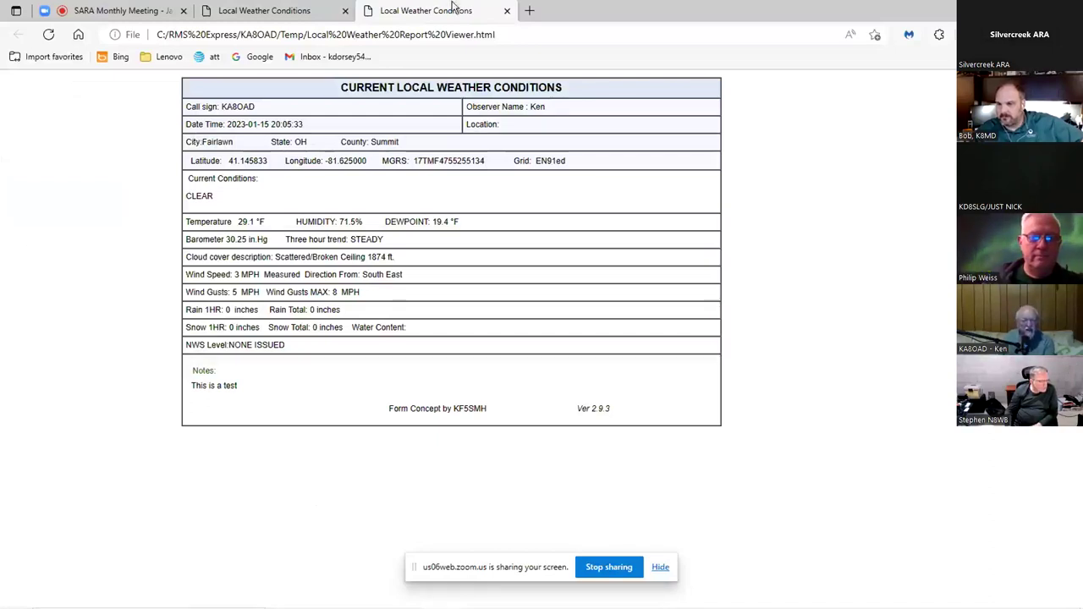
{"action": "left_click", "coordinate": [507, 12]}
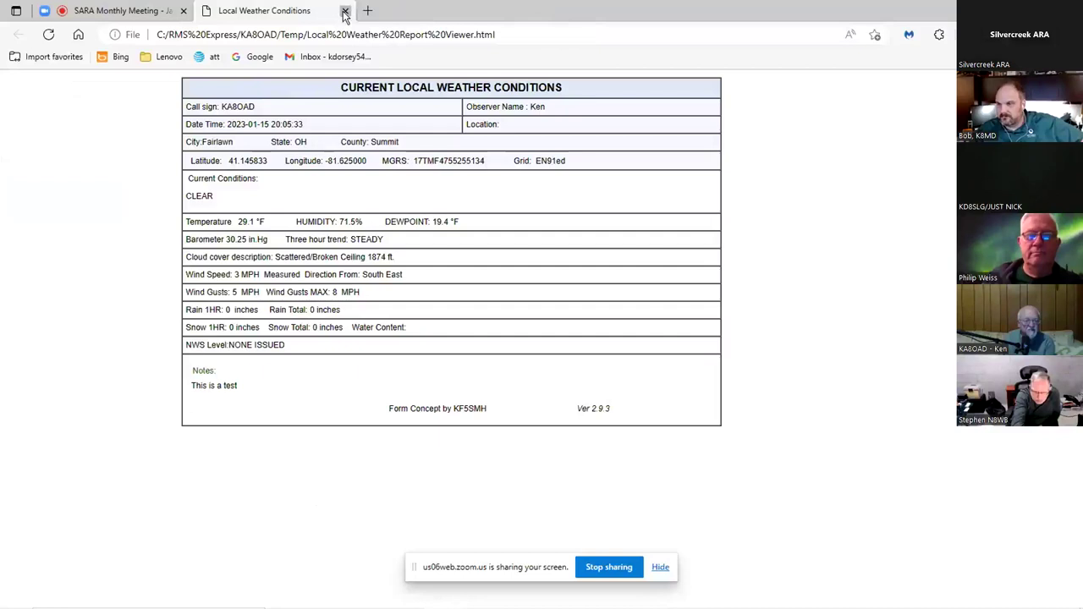
{"action": "left_click", "coordinate": [344, 12]}
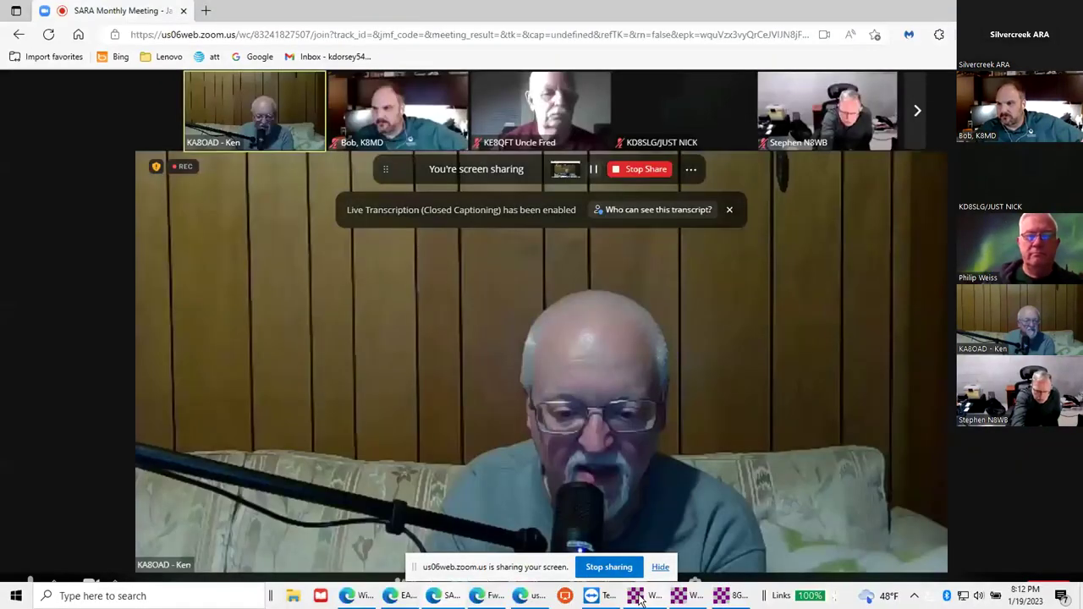
{"action": "left_click", "coordinate": [637, 596]}
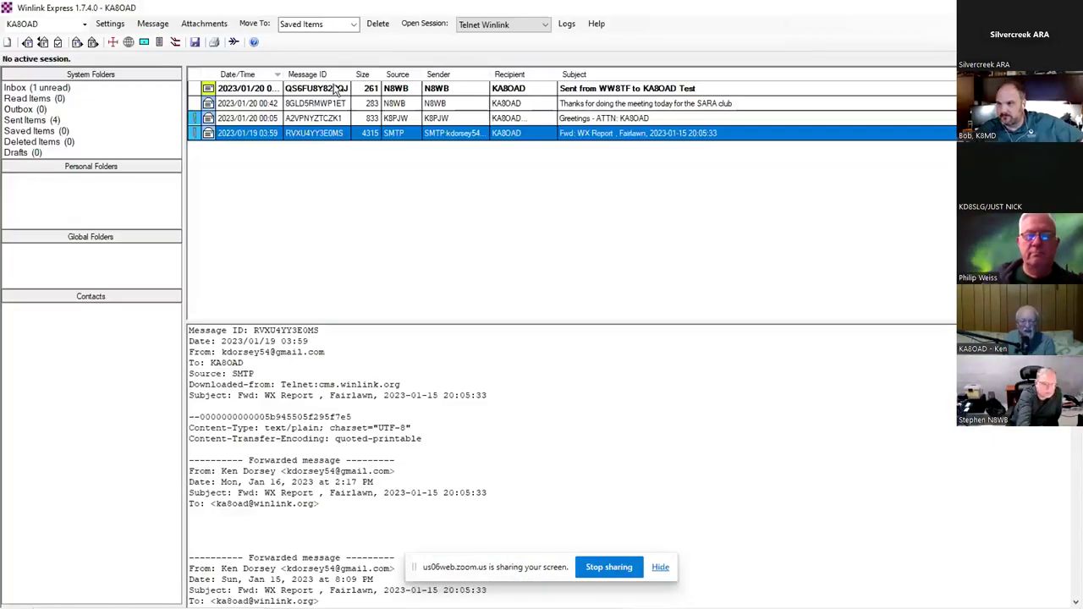
- Read the first received message, then preview the SARA club meeting thank-you message
{"action": "double_click", "coordinate": [263, 92]}
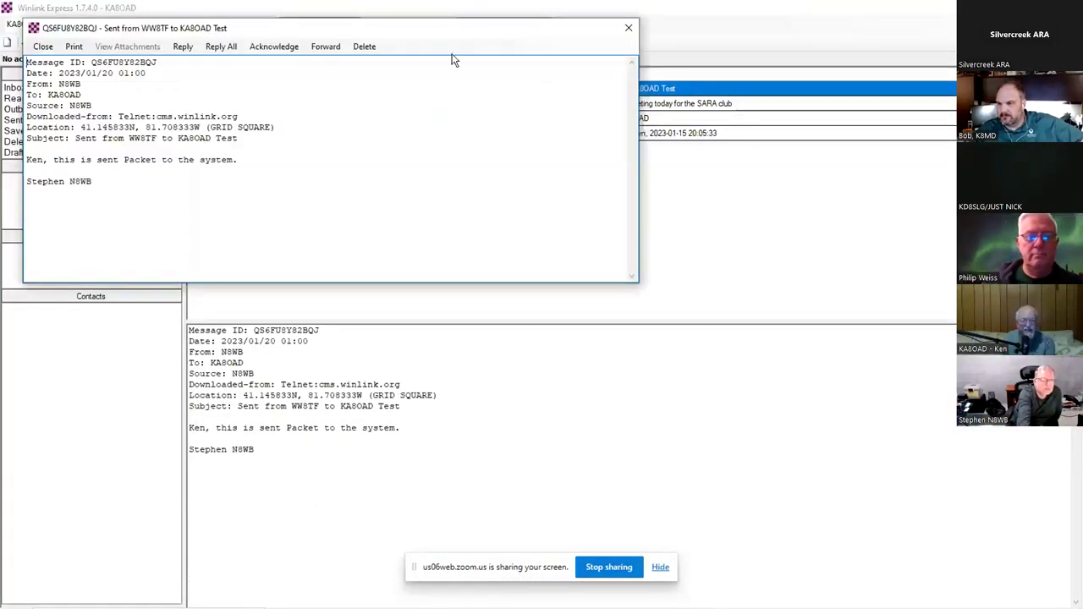
{"action": "left_click", "coordinate": [627, 31]}
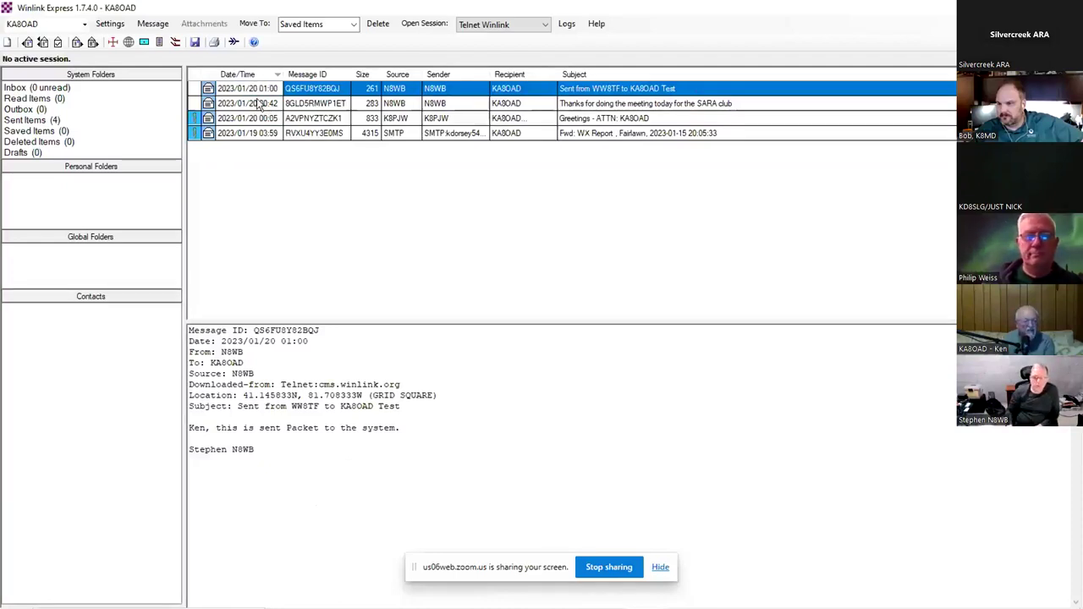
{"action": "left_click", "coordinate": [258, 103]}
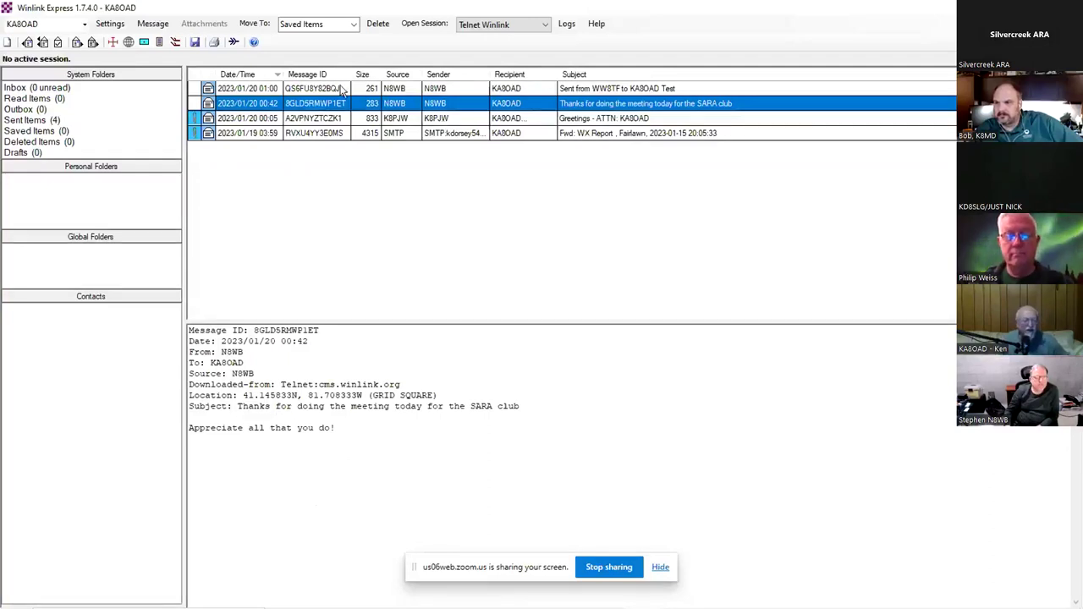
{"action": "left_click", "coordinate": [155, 24]}
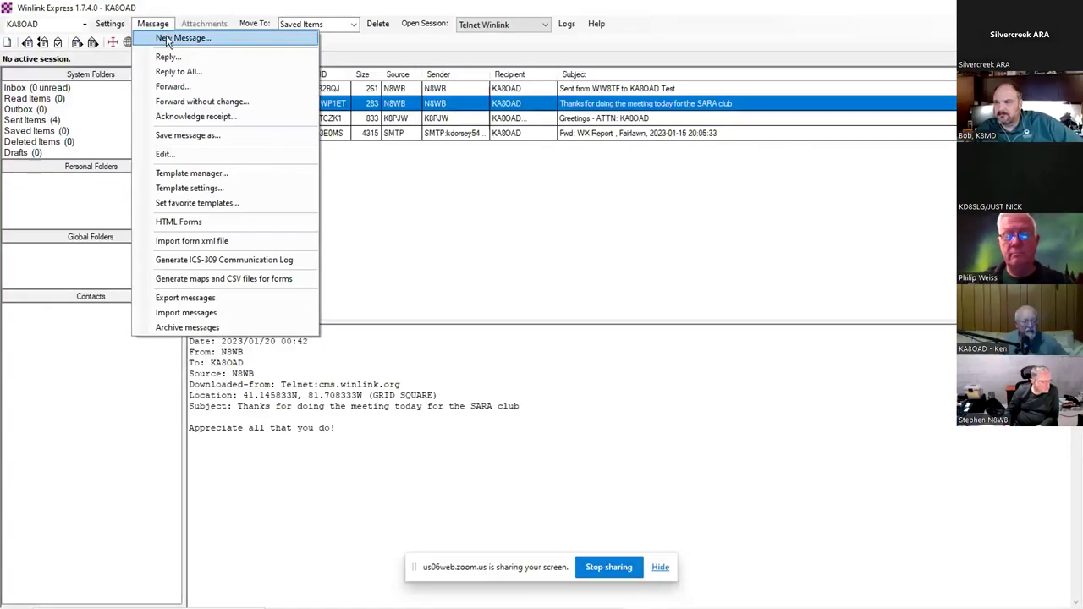
- Start a new message and enter the recipient's e-mail address in To, correcting a typo
{"action": "left_click", "coordinate": [172, 39]}
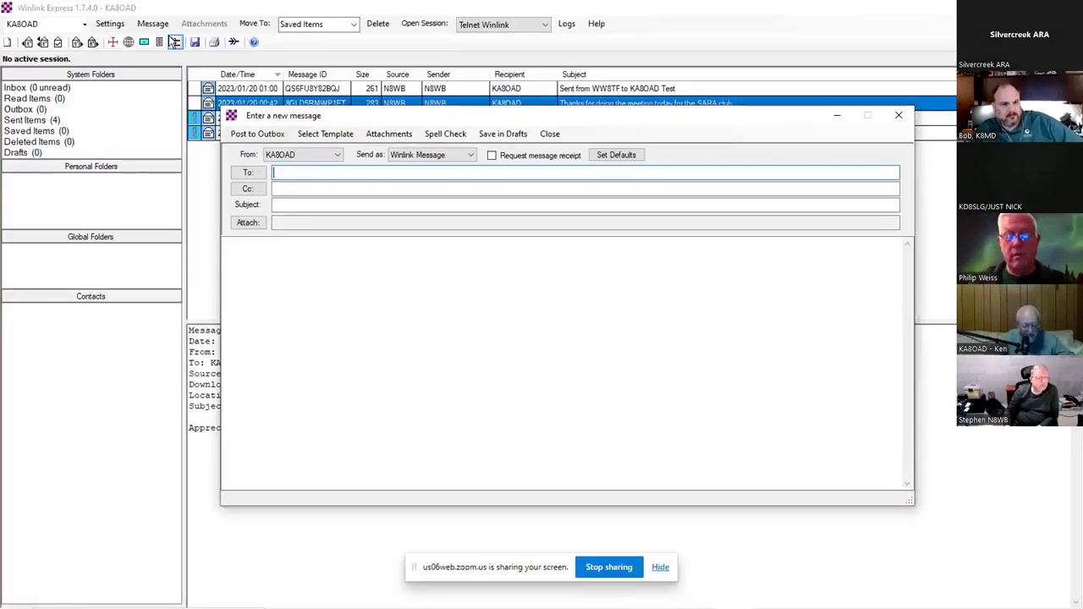
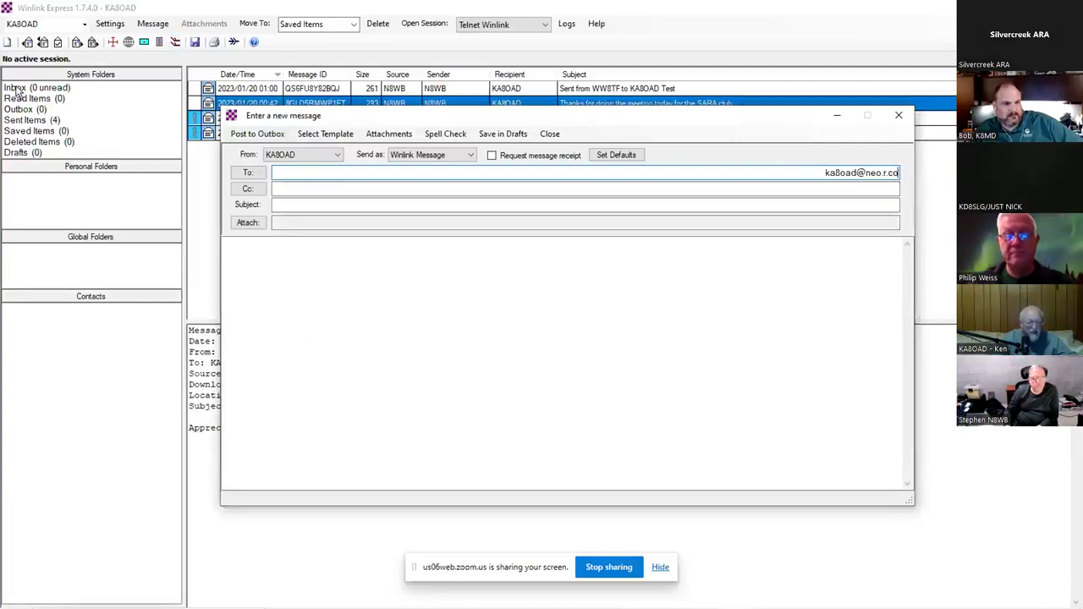
{"action": "double_click", "coordinate": [280, 172]}
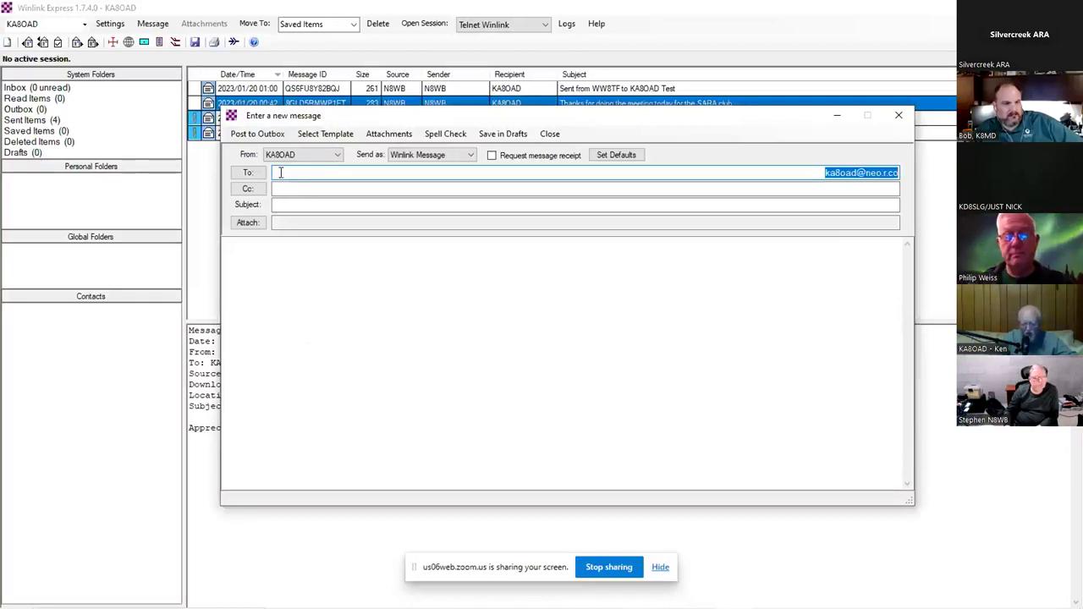
{"action": "key", "text": "BackSpace"}
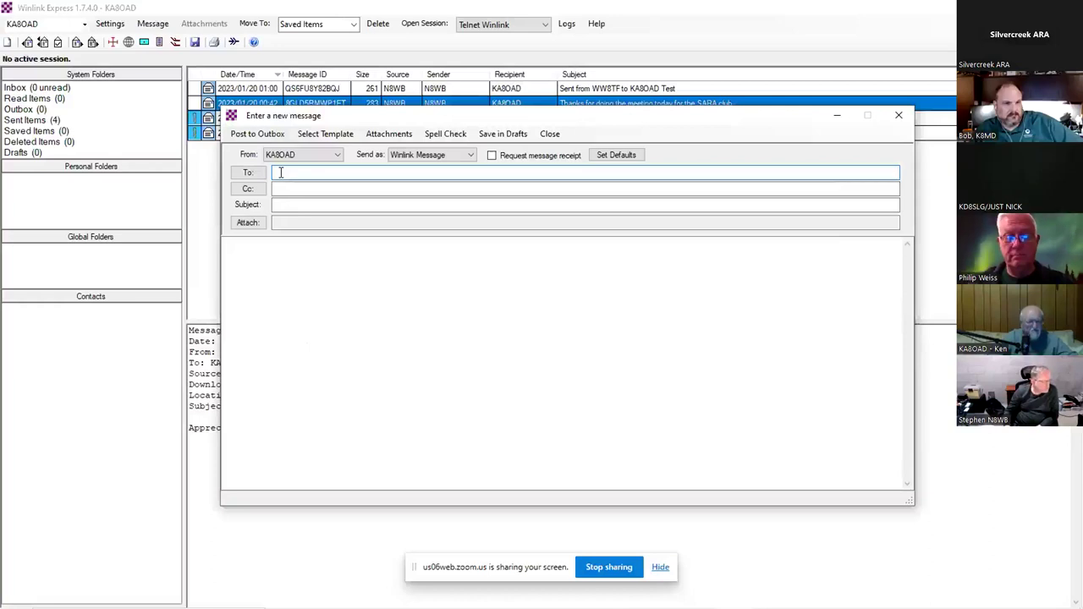
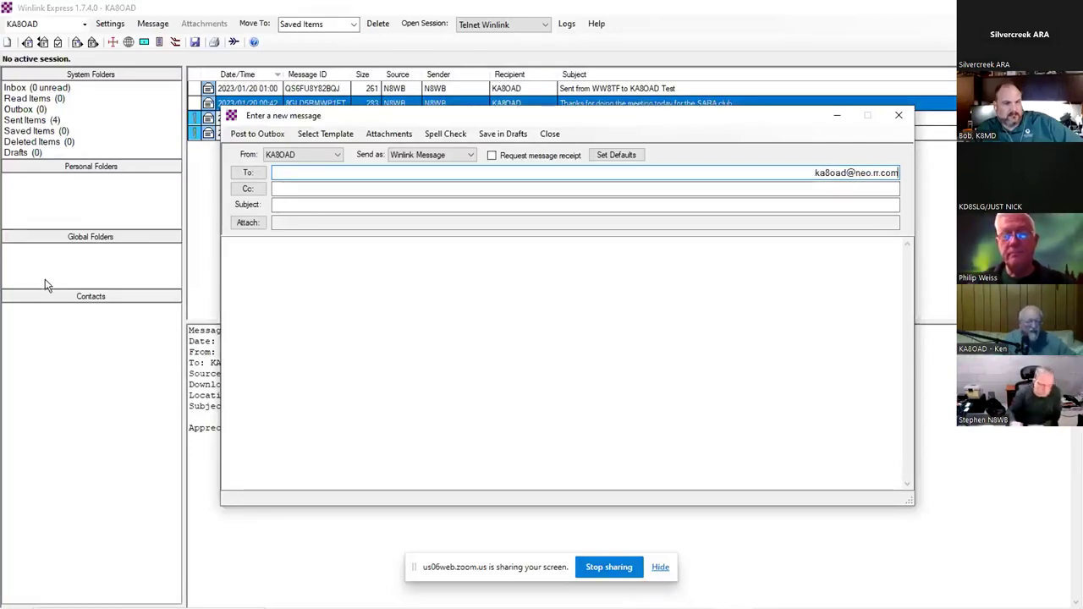
- Enter 'Test' as the subject and 'Test' as the message body
{"action": "left_click", "coordinate": [285, 204]}
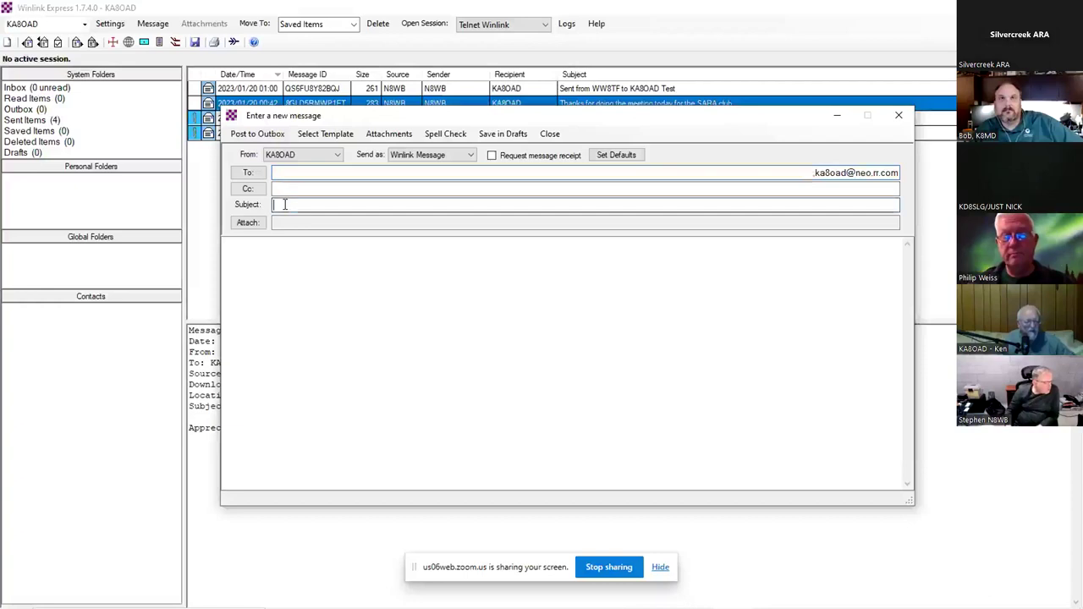
{"action": "type", "text": "Test"}
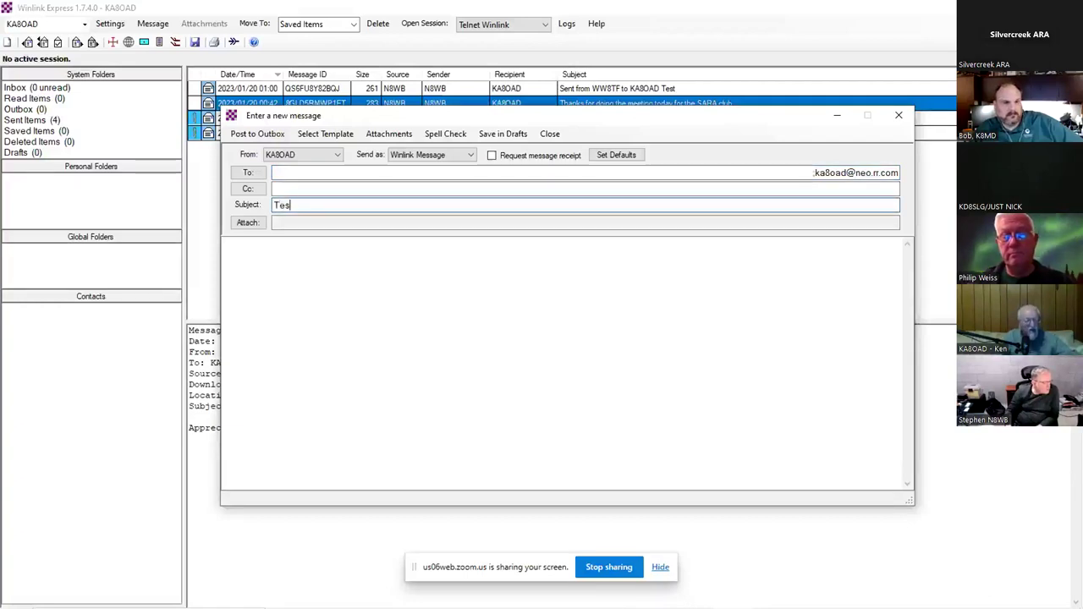
{"action": "left_click", "coordinate": [273, 248]}
{"action": "left_click", "coordinate": [273, 249]}
{"action": "type", "text": "Test"}
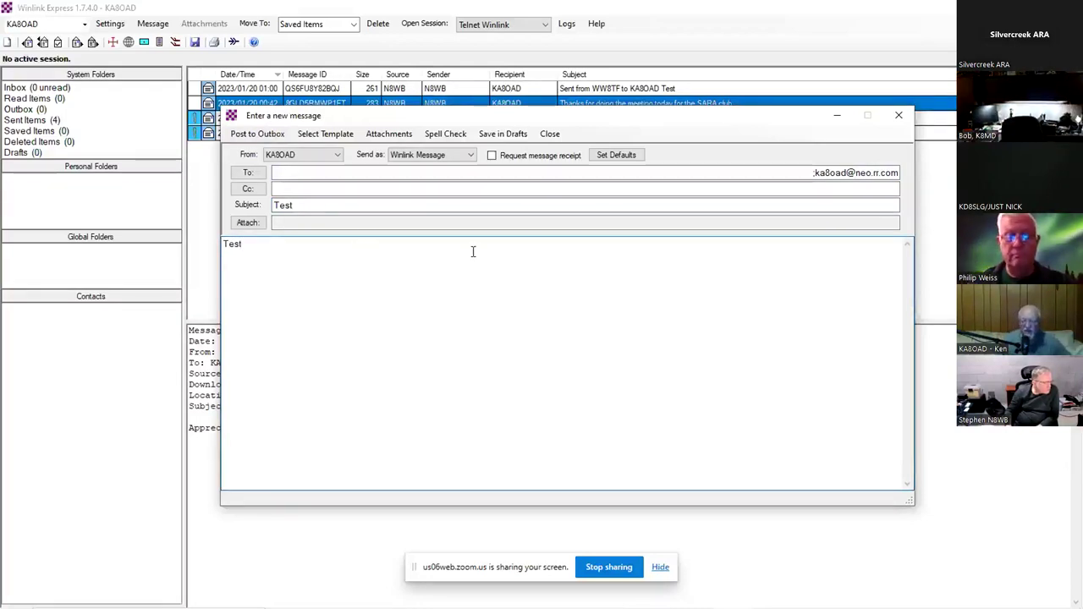
{"action": "left_click", "coordinate": [677, 172]}
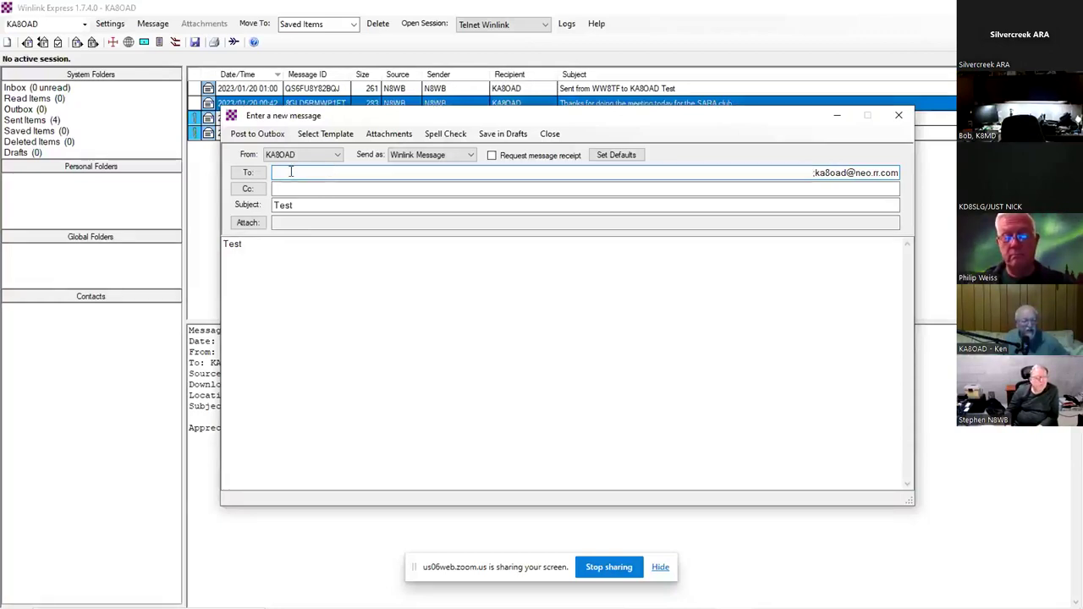
- Erase the recipient address and stray semicolon so the Test draft's To field is empty
{"action": "key", "text": "shift+End"}
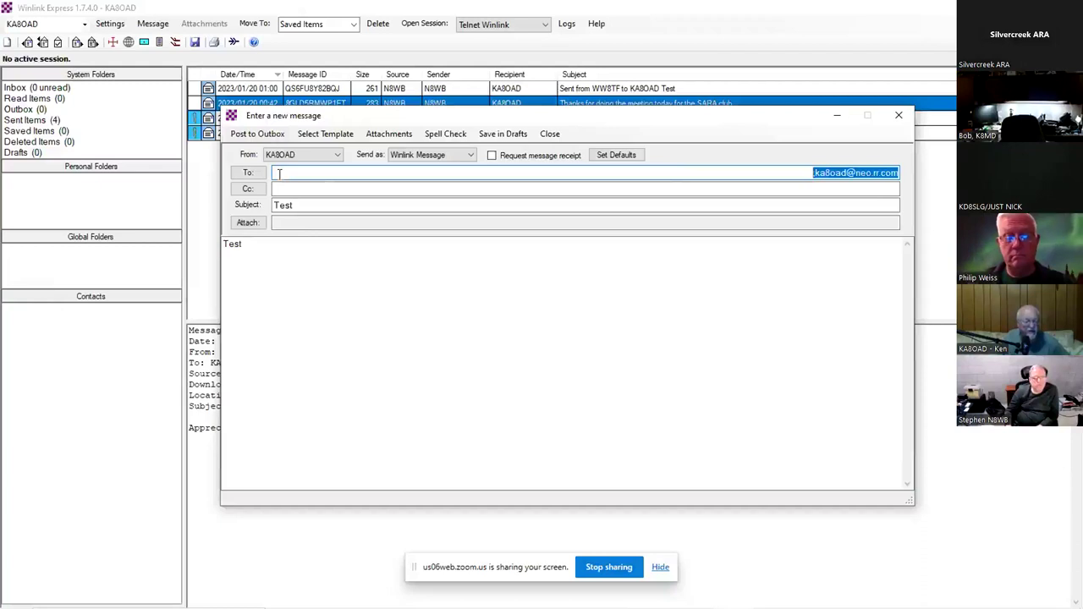
{"action": "key", "text": "Left"}
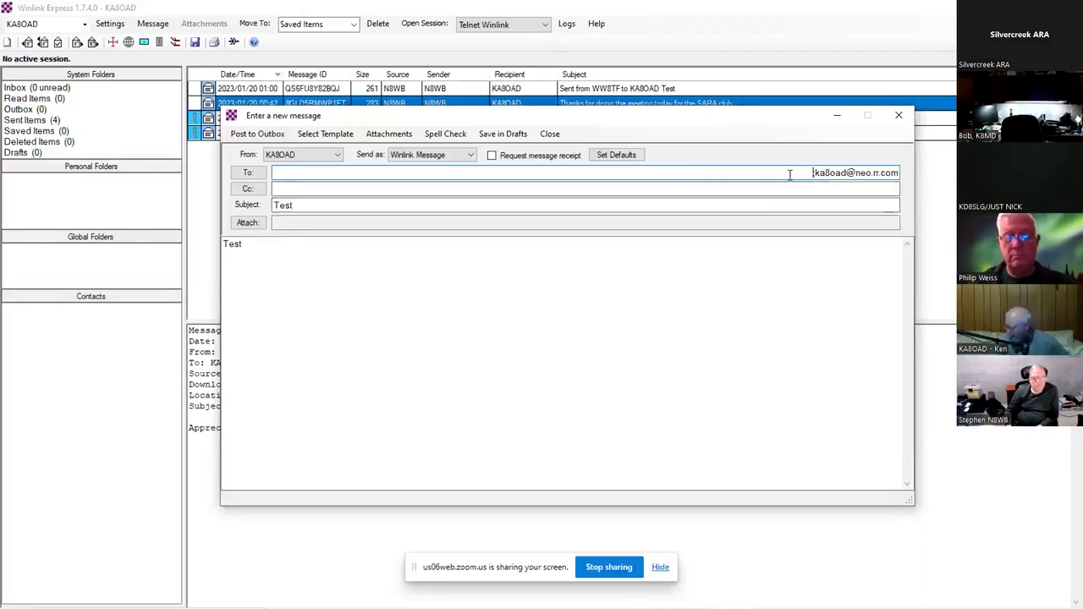
{"action": "key", "text": "BackSpace"}
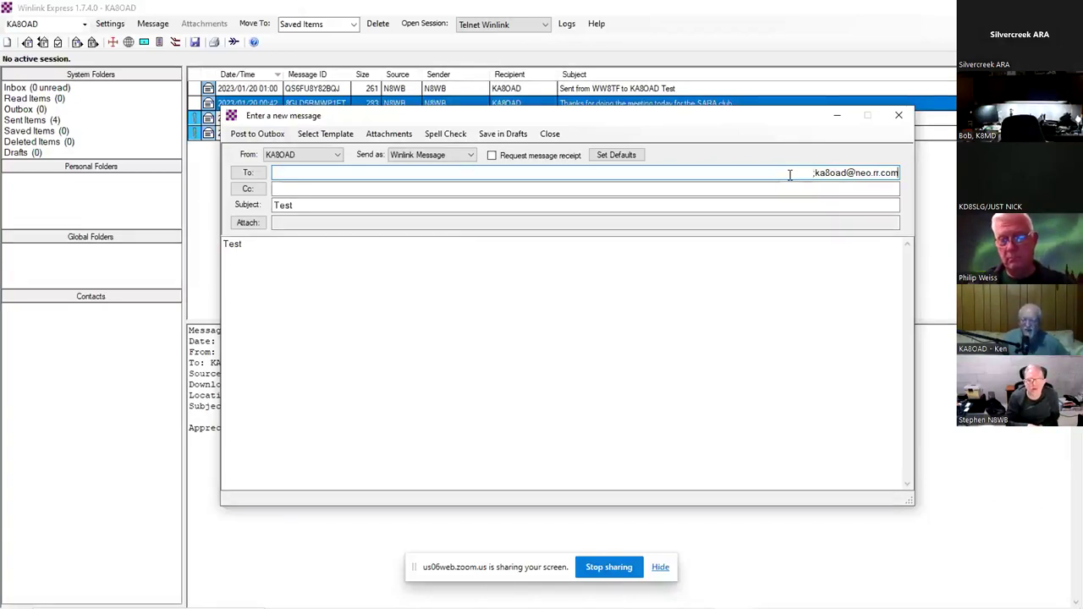
{"action": "key", "text": "BackSpace"}
{"action": "key", "text": "BackSpace"}
{"action": "key", "text": "BackSpace"}
{"action": "key", "text": "BackSpace"}
{"action": "key", "text": "BackSpace"}
{"action": "key", "text": "BackSpace"}
{"action": "key", "text": "BackSpace"}
{"action": "key", "text": "BackSpace"}
{"action": "key", "text": "BackSpace"}
{"action": "key", "text": "BackSpace"}
{"action": "key", "text": "BackSpace"}
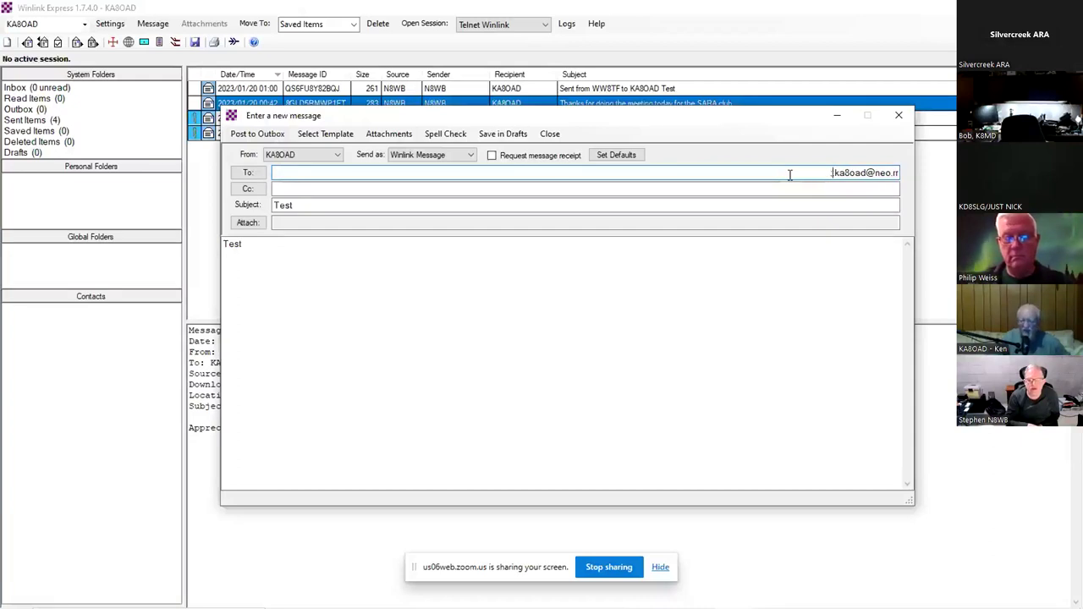
{"action": "key", "text": "BackSpace"}
{"action": "key", "text": "BackSpace"}
{"action": "key", "text": "BackSpace"}
{"action": "key", "text": "BackSpace"}
{"action": "key", "text": "BackSpace"}
{"action": "key", "text": "BackSpace"}
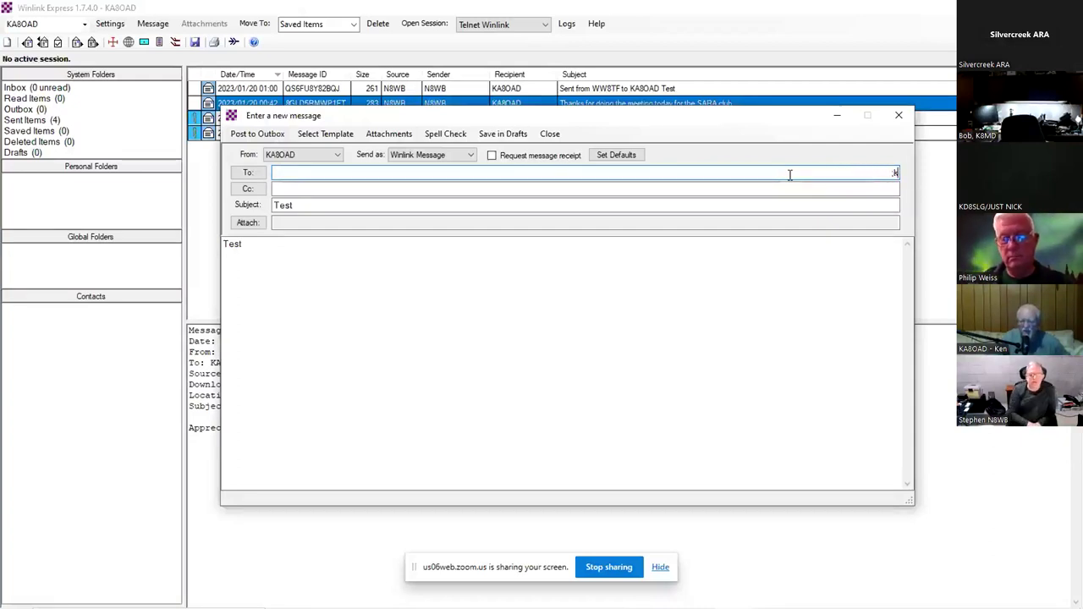
{"action": "key", "text": "BackSpace"}
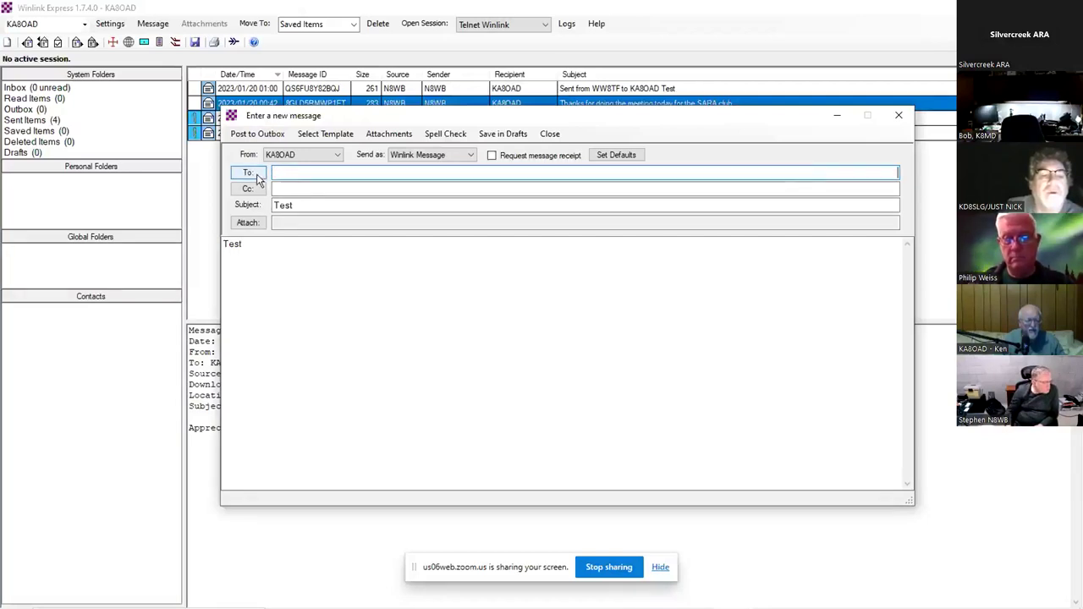
- Find no saved destinations, then type the operator's own e-mail address into the To field
{"action": "left_click", "coordinate": [257, 178]}
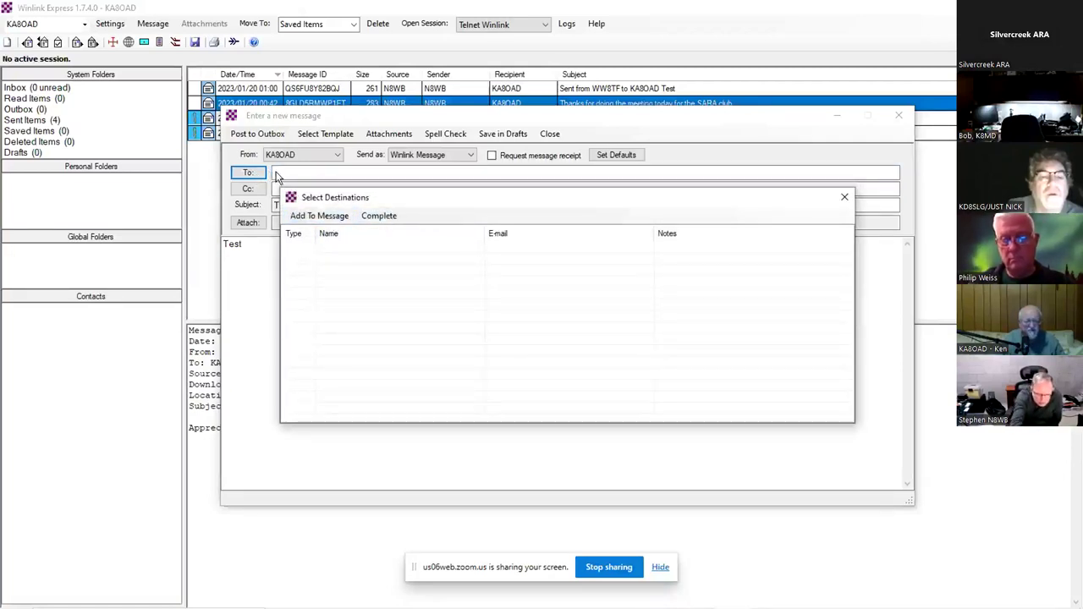
{"action": "left_click", "coordinate": [278, 175]}
{"action": "left_click", "coordinate": [501, 254]}
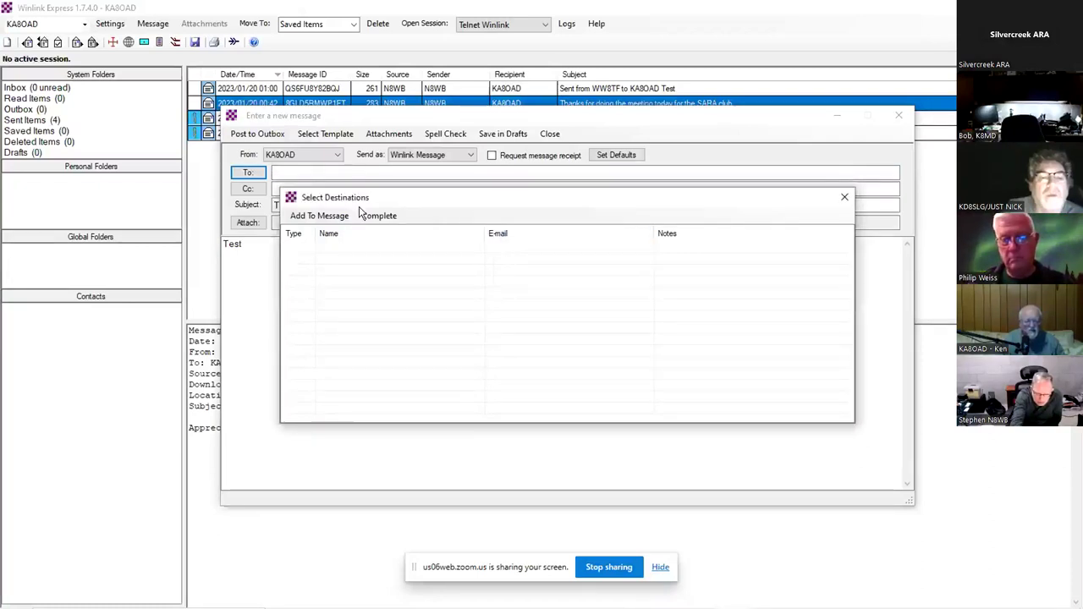
{"action": "left_click", "coordinate": [847, 198]}
{"action": "left_click", "coordinate": [278, 174]}
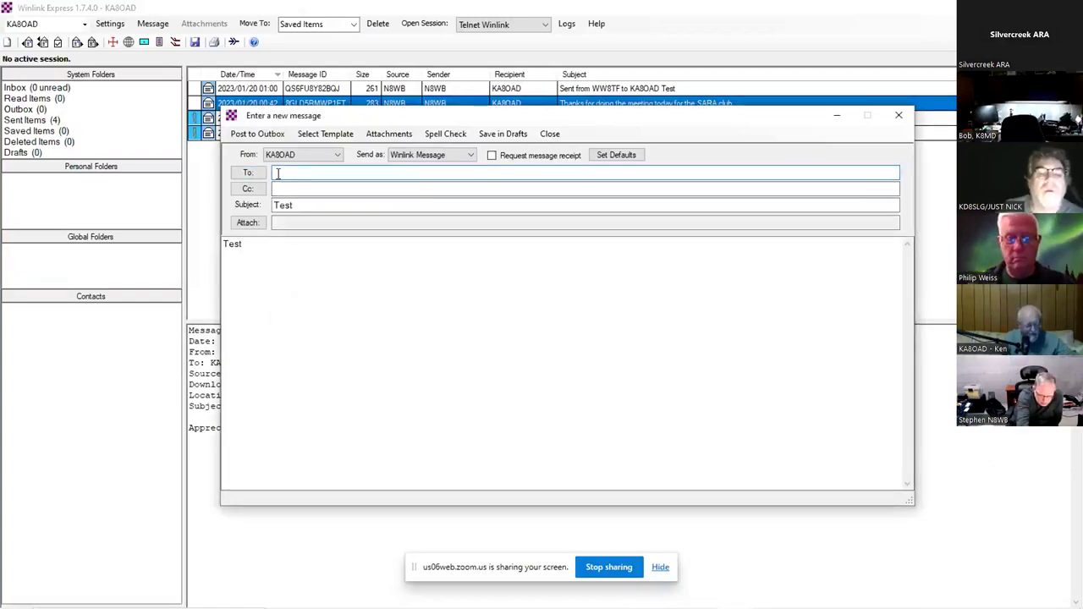
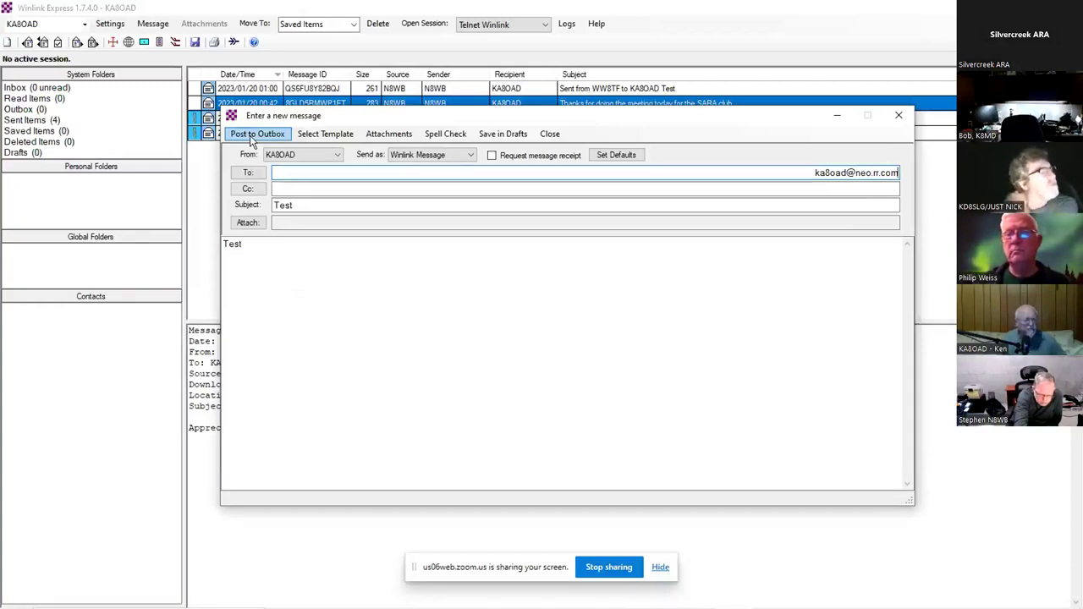
- Post the Test message to the Outbox and check that it is queued there
{"action": "left_click", "coordinate": [256, 135]}
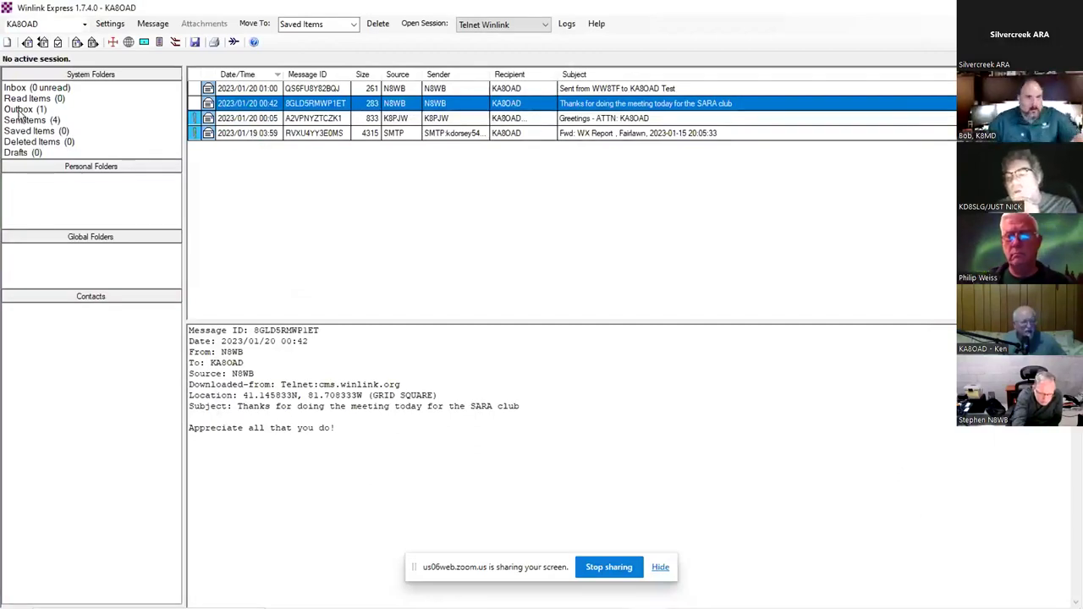
{"action": "left_click", "coordinate": [19, 111]}
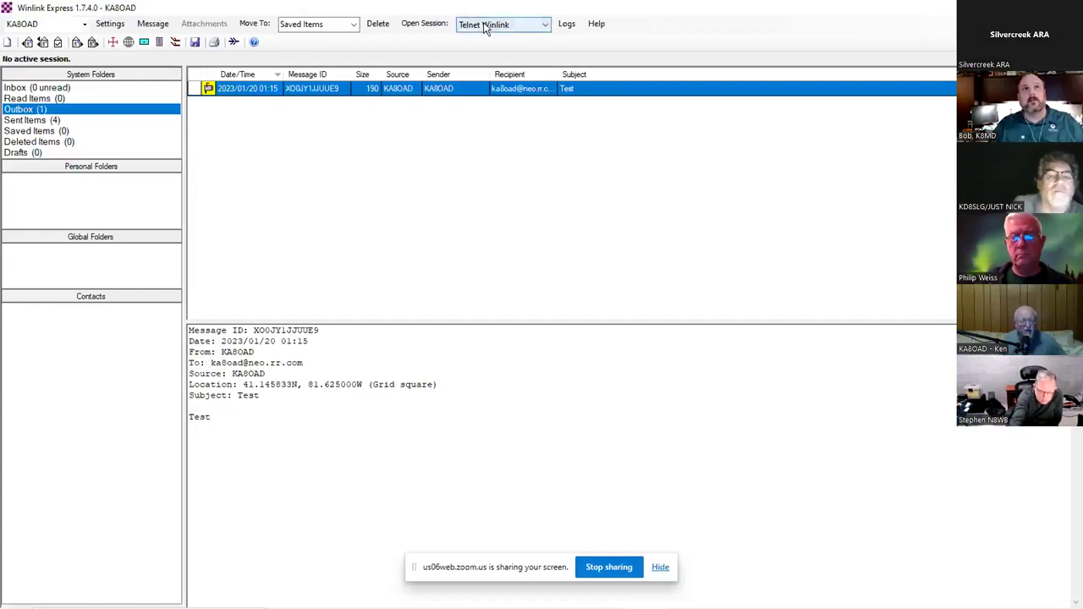
{"action": "left_click", "coordinate": [425, 24]}
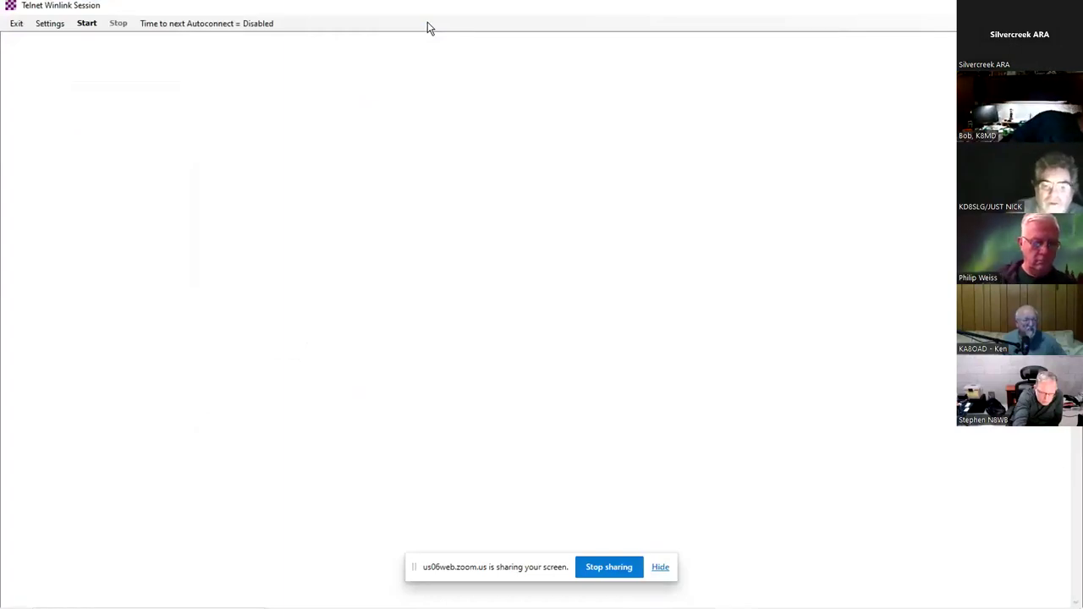
- Run the Telnet Winlink session to send the Test message and download new mail
{"action": "left_click", "coordinate": [87, 23]}
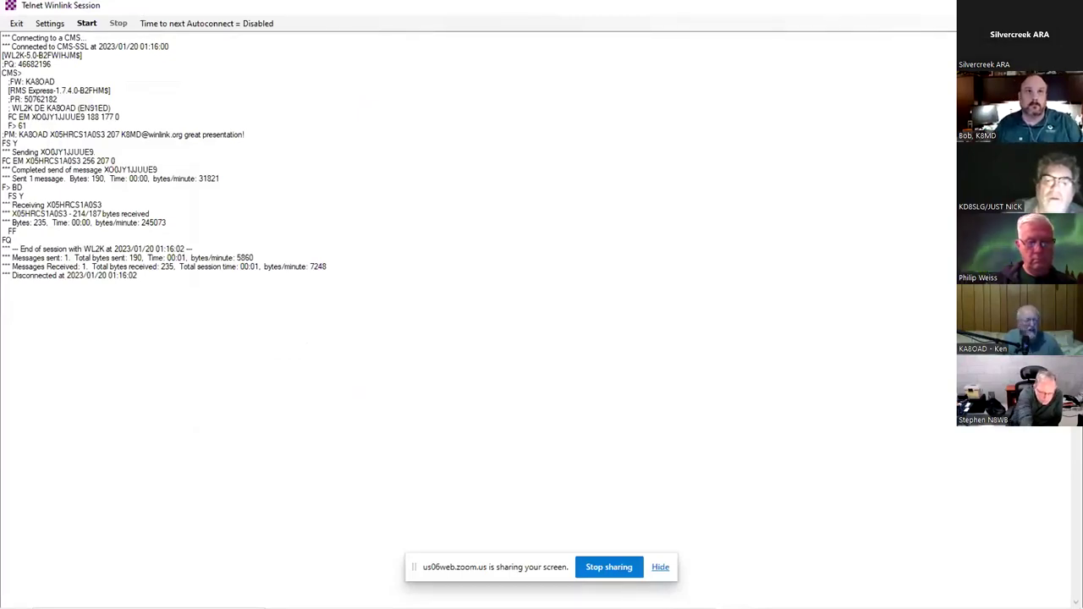
{"action": "key", "text": "alt+F4"}
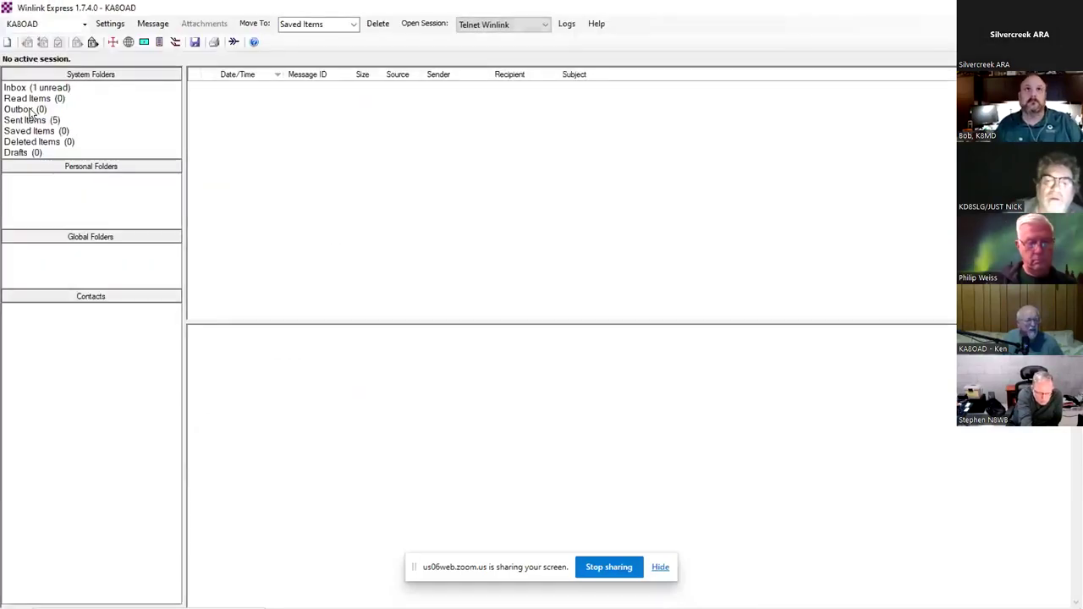
{"action": "left_click", "coordinate": [26, 88]}
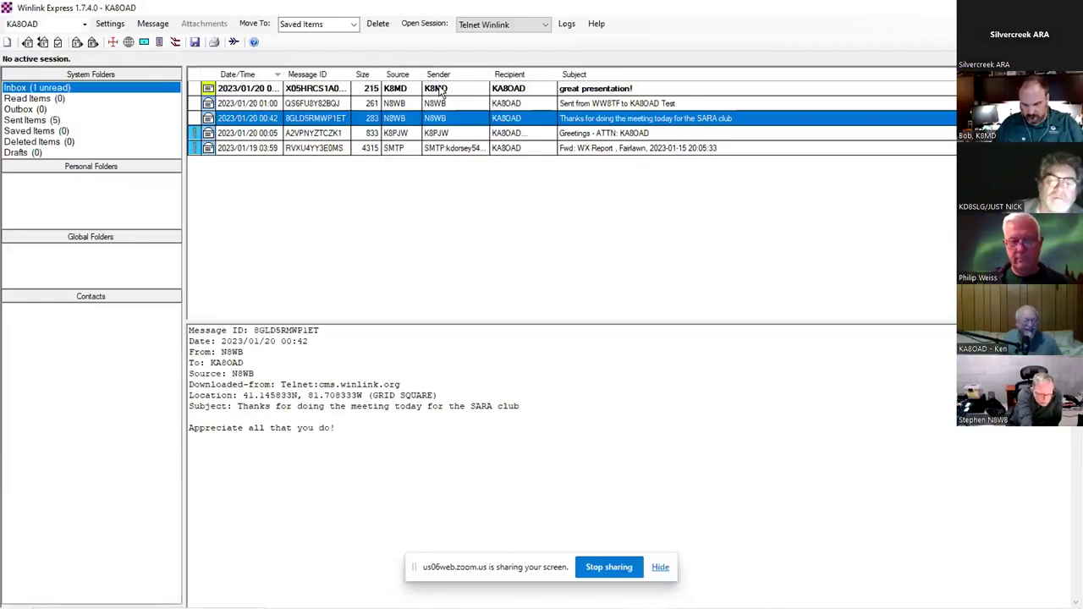
- Preview the 'great presentation!' message reading 'Great presentation! Thanks!!'
{"action": "left_click", "coordinate": [441, 90]}
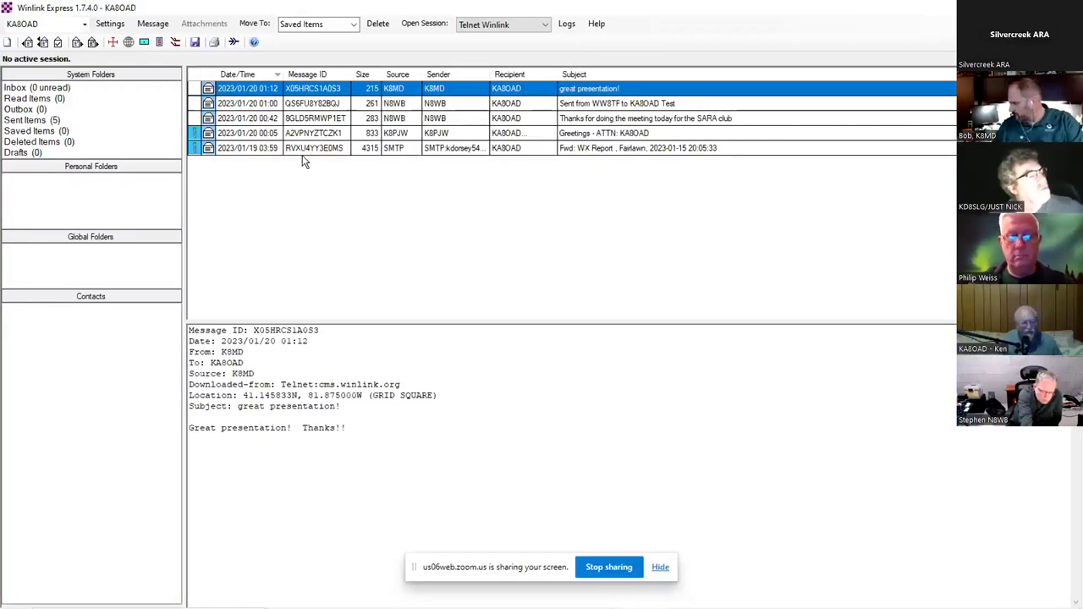
- Create a blank new message and bring up its Template Manager
{"action": "left_click", "coordinate": [152, 25]}
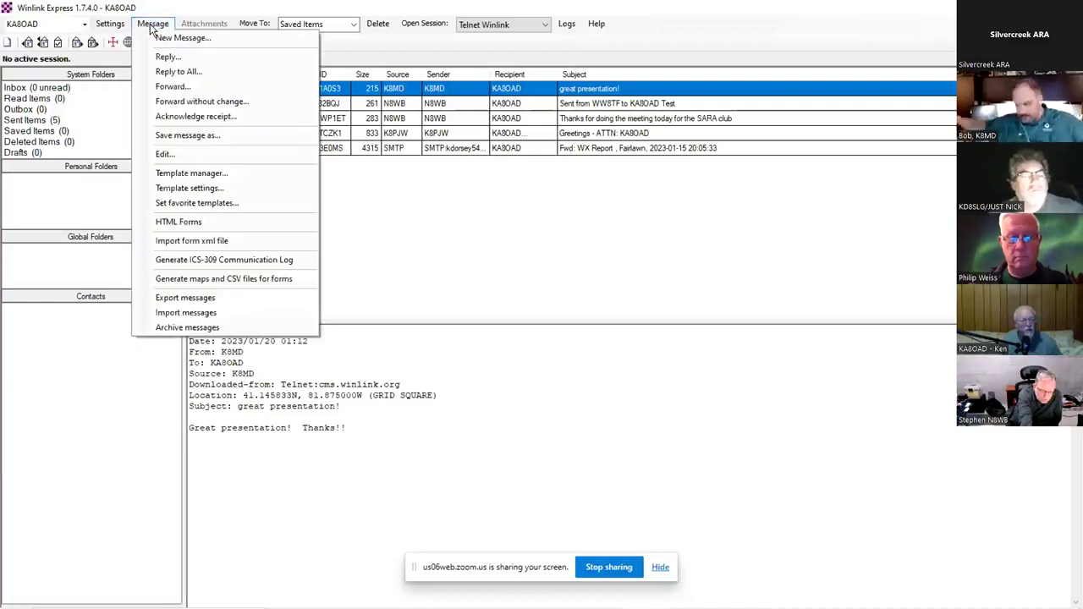
{"action": "left_click", "coordinate": [169, 38]}
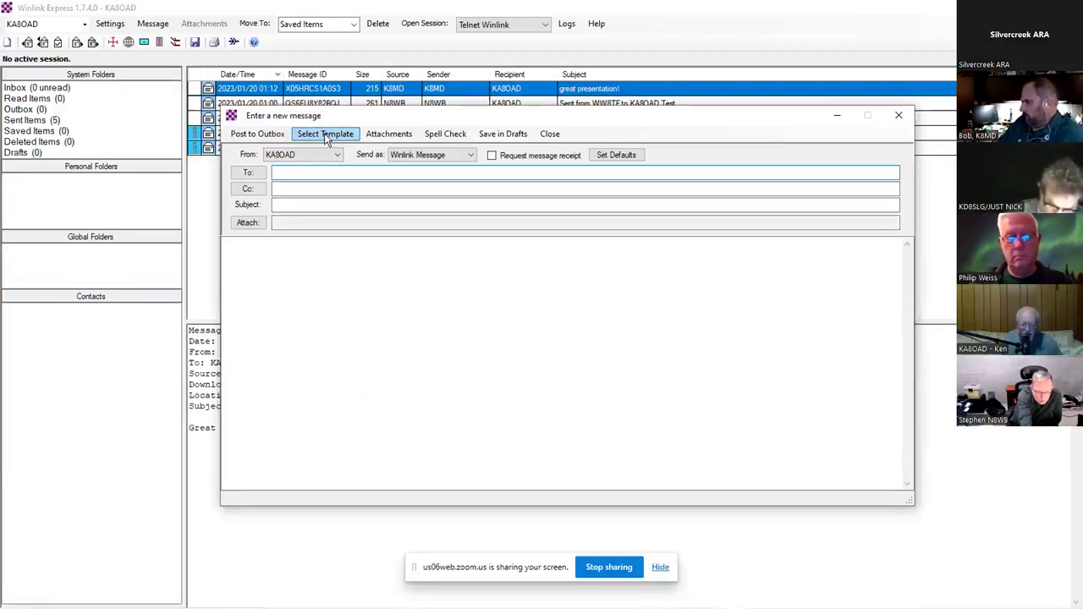
{"action": "left_click", "coordinate": [324, 133]}
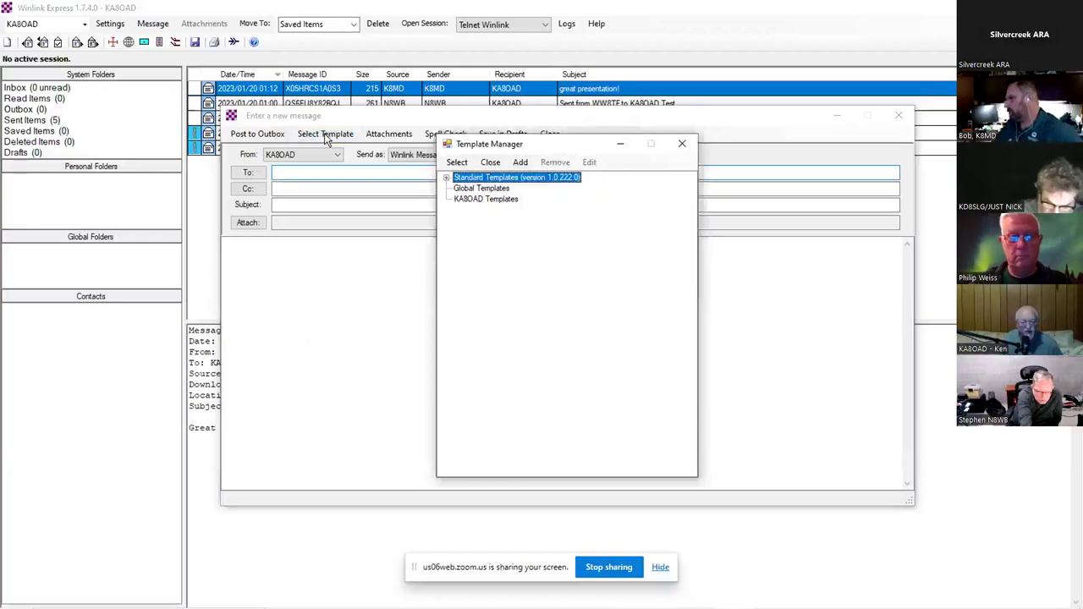
- Expand Standard Templates, glance at ICS USA Forms, then expand GENERAL Forms
{"action": "left_click", "coordinate": [446, 179]}
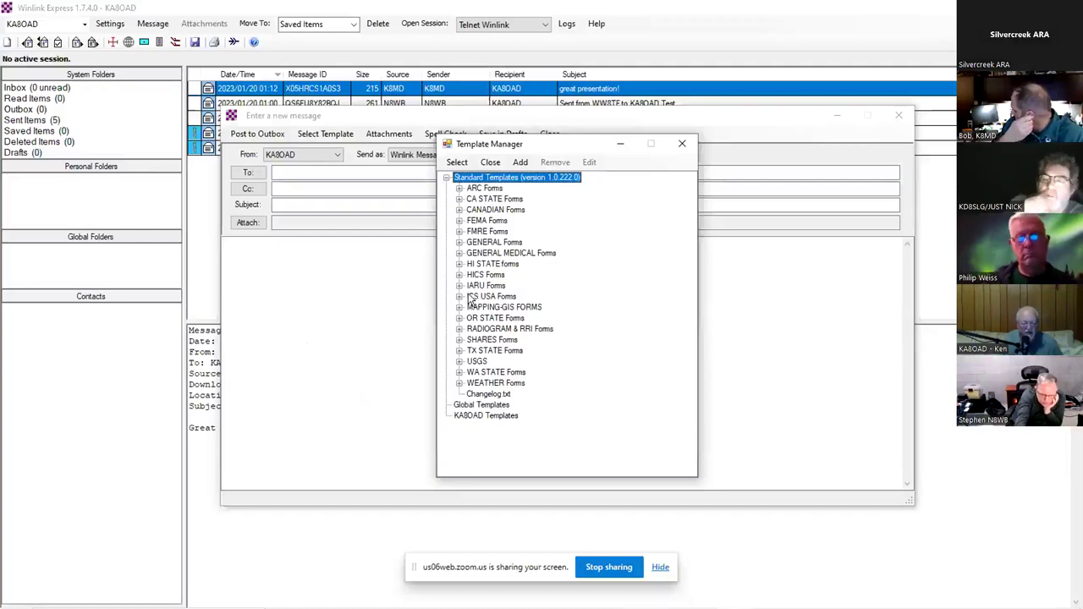
{"action": "left_click", "coordinate": [460, 297]}
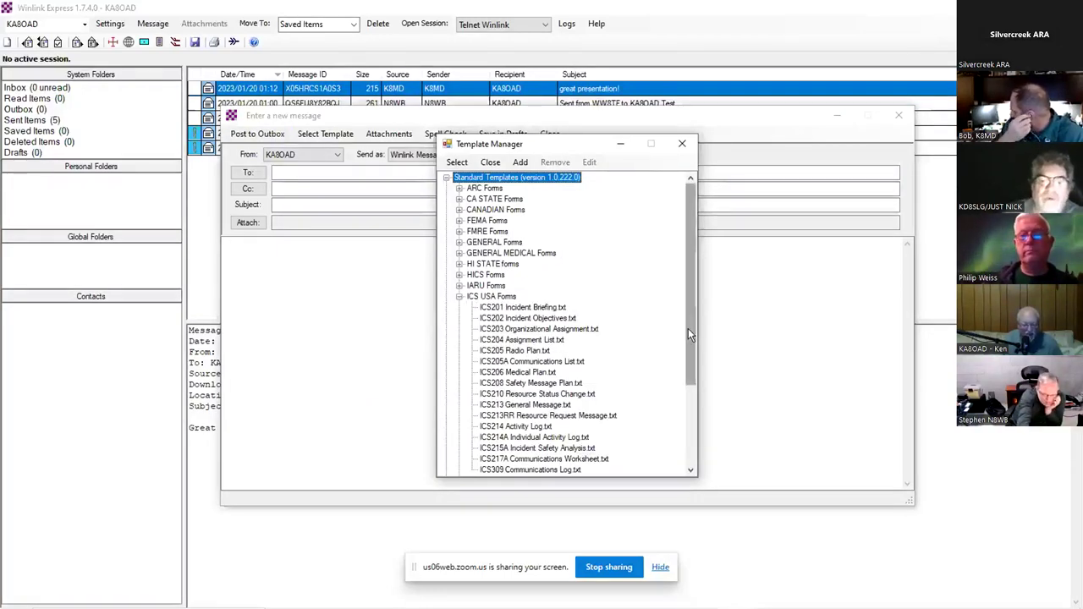
{"action": "left_click_drag", "start_coordinate": [689, 328], "coordinate": [688, 356]}
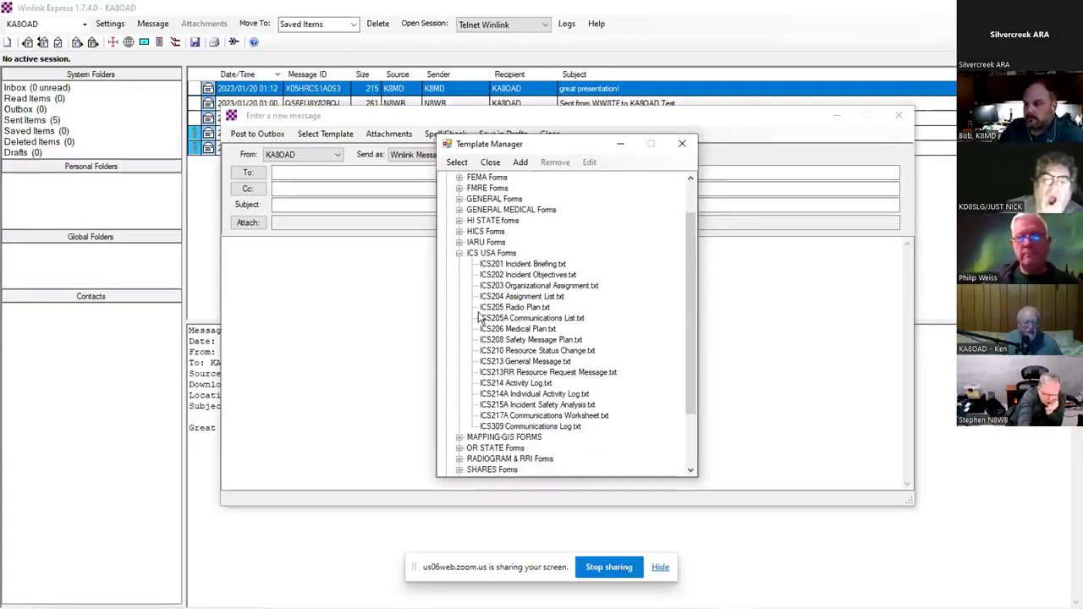
{"action": "left_click", "coordinate": [458, 254]}
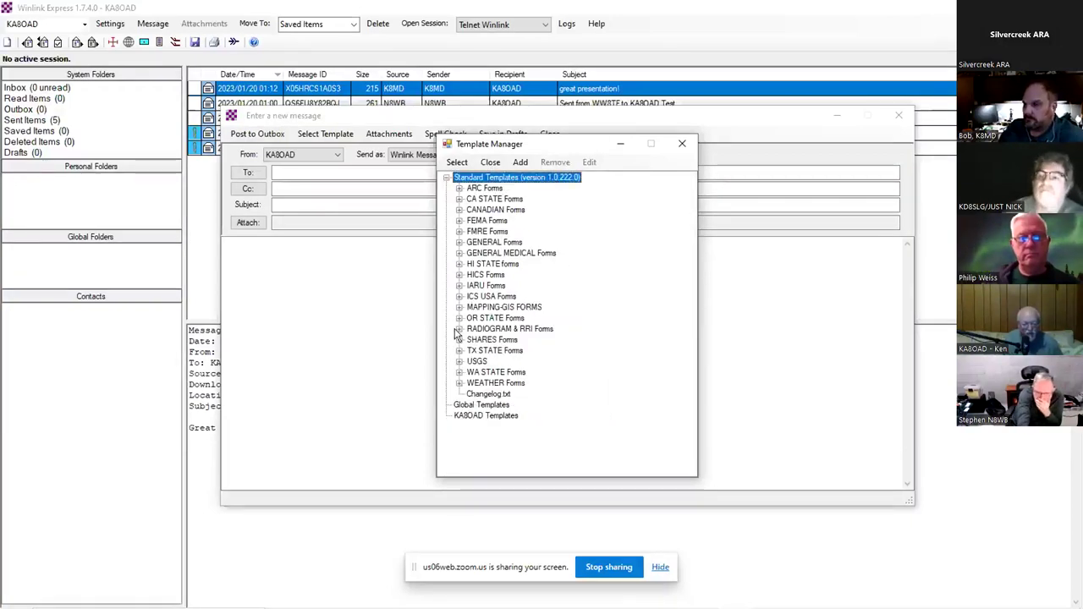
{"action": "left_click", "coordinate": [458, 243]}
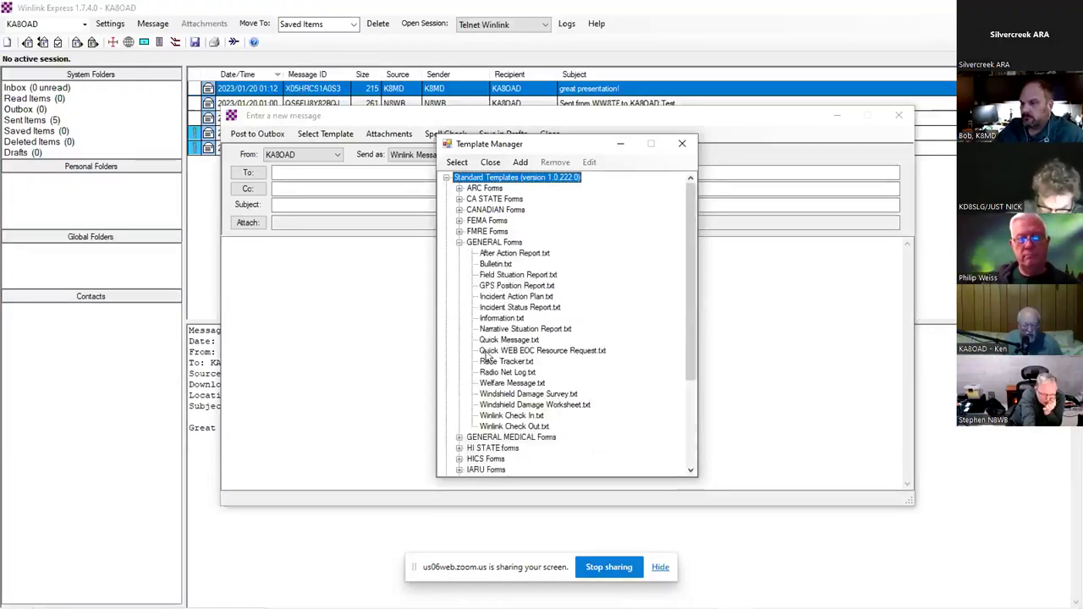
- Load the Winlink Check In template and fill call signs and contact name from saved entries
{"action": "double_click", "coordinate": [509, 415]}
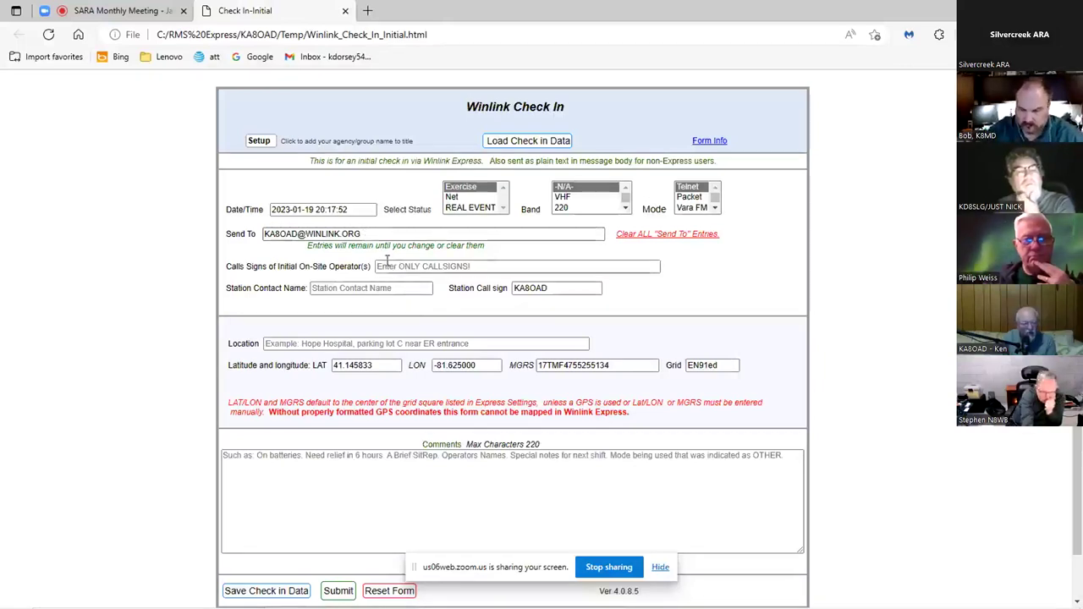
{"action": "left_click", "coordinate": [378, 266]}
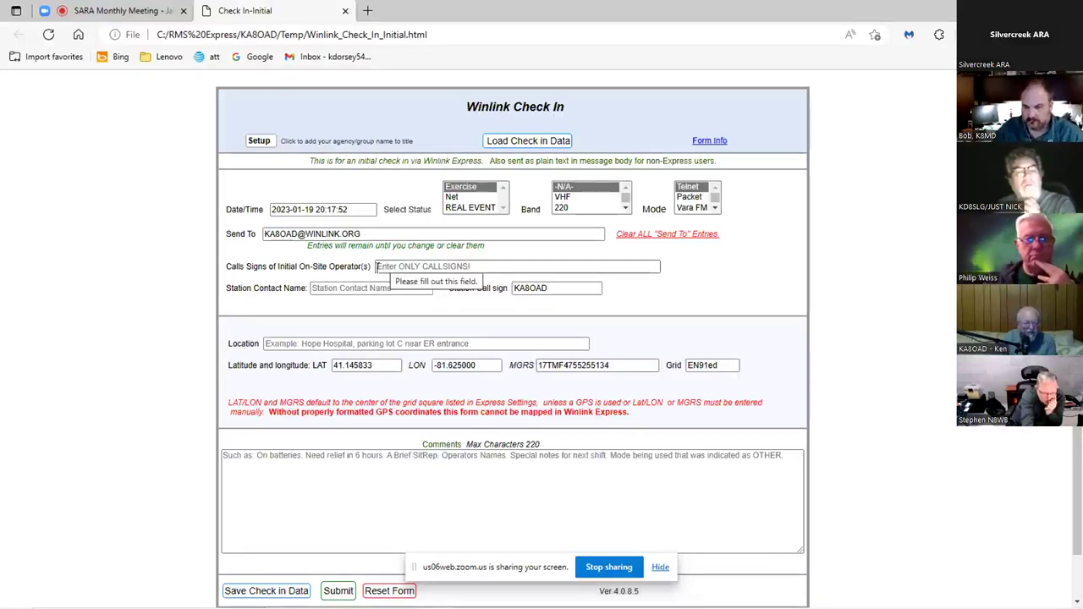
{"action": "left_click", "coordinate": [377, 266]}
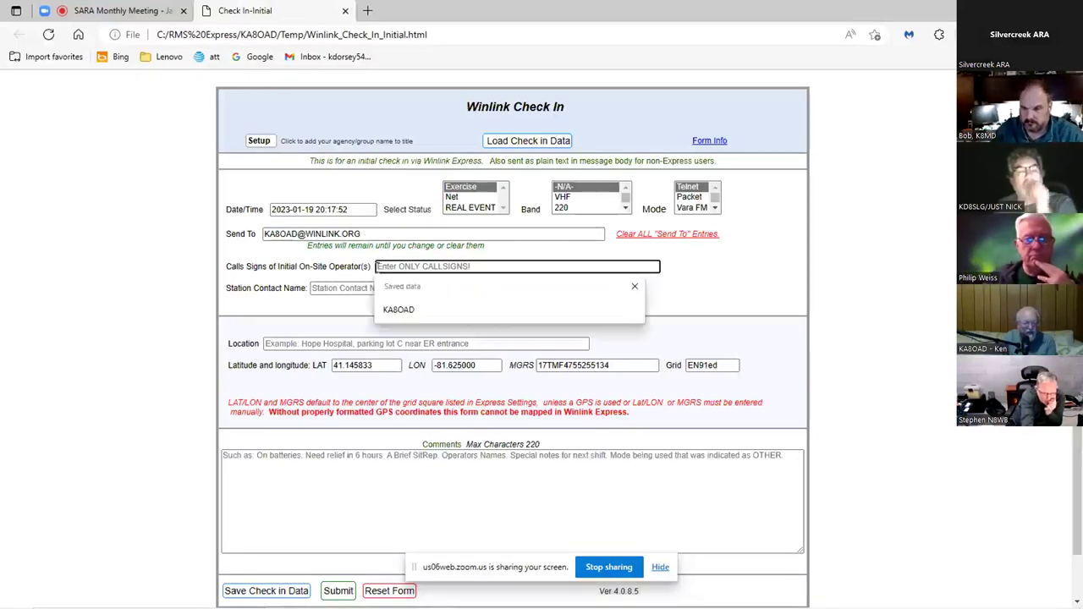
{"action": "left_click", "coordinate": [393, 313]}
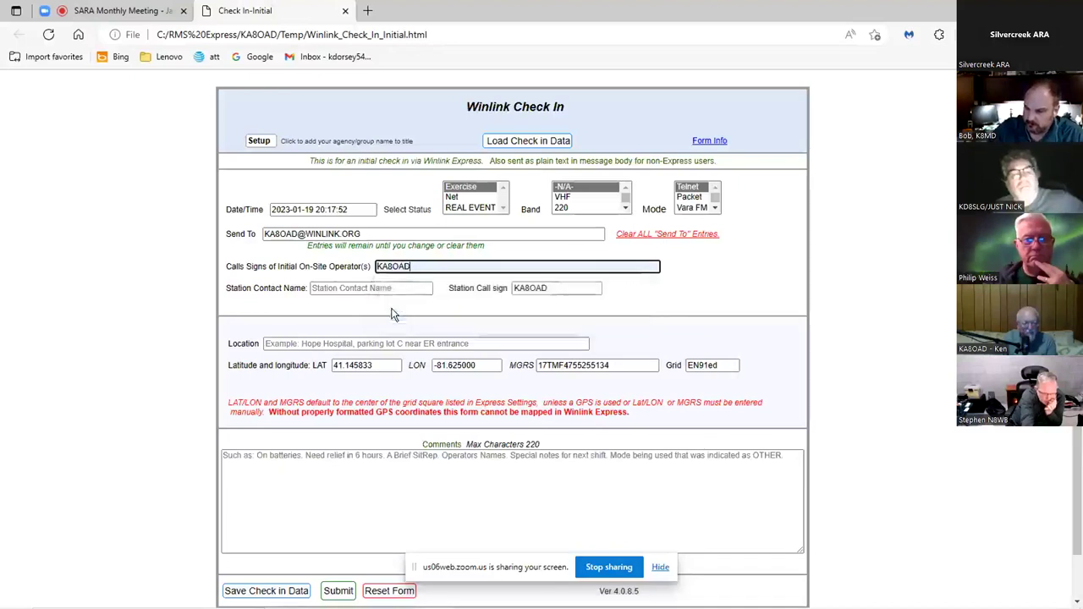
{"action": "left_click", "coordinate": [354, 288]}
{"action": "left_click", "coordinate": [326, 331]}
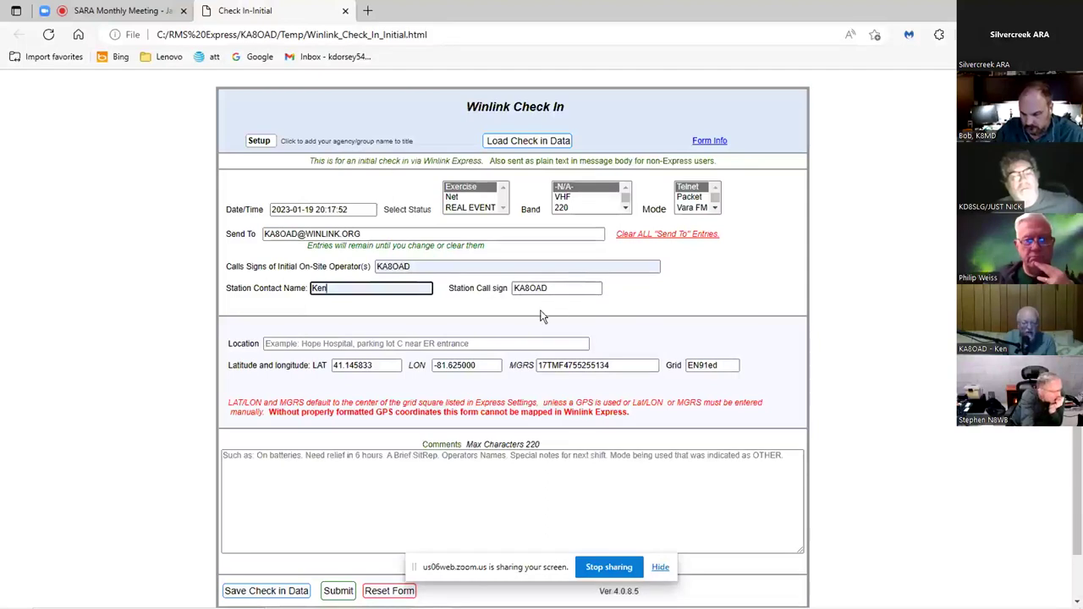
- Set the location to Summit Mall and add the comment 'This is a note'
{"action": "left_click", "coordinate": [346, 343]}
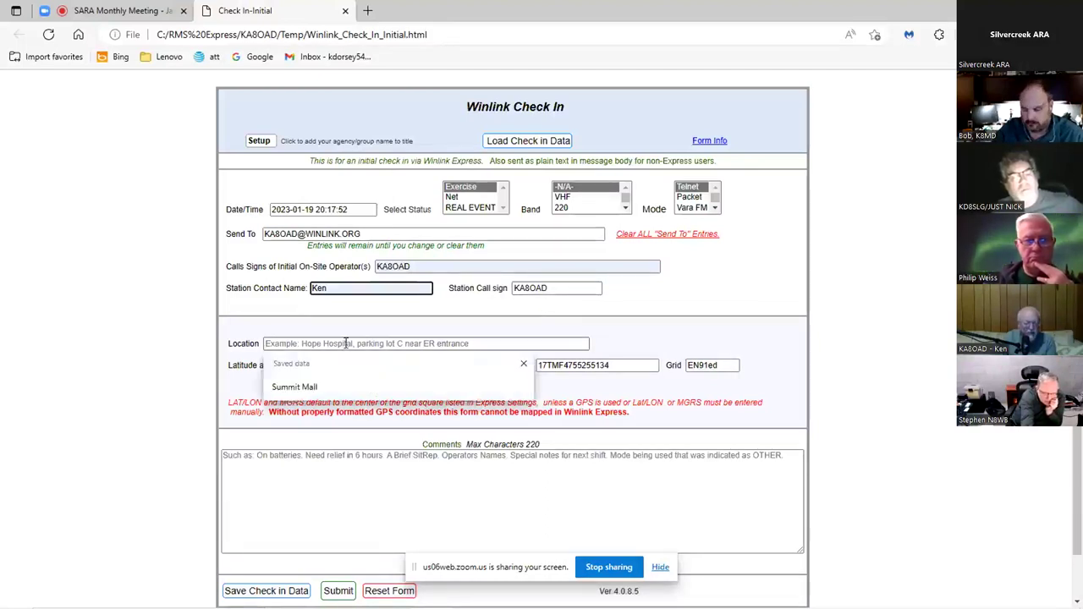
{"action": "left_click", "coordinate": [296, 388]}
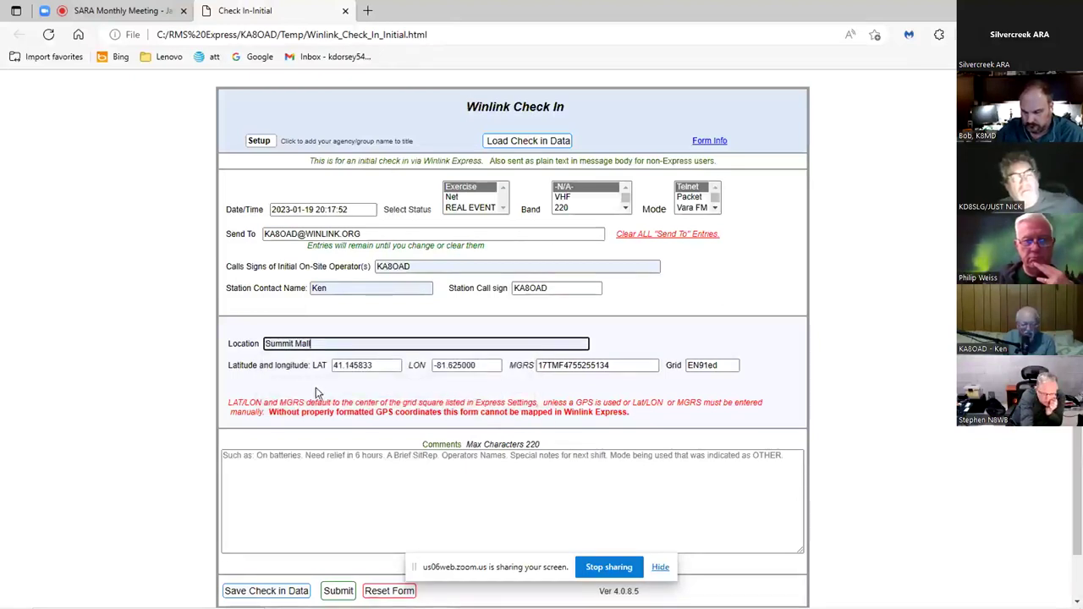
{"action": "left_click", "coordinate": [407, 457]}
{"action": "type", "text": "This is "}
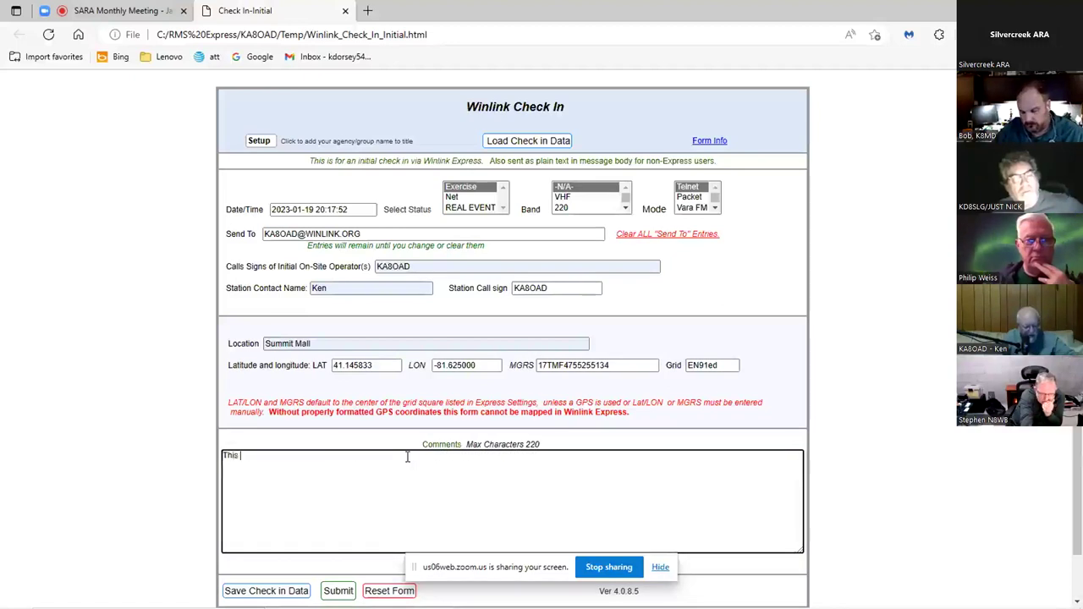
{"action": "type", "text": "a note"}
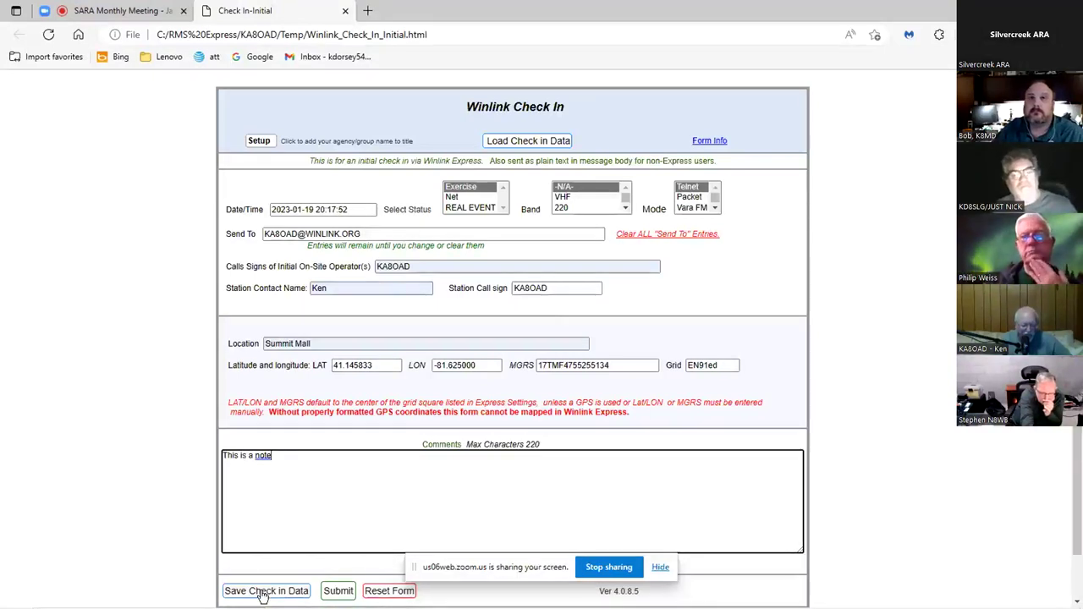
{"action": "left_click", "coordinate": [263, 592]}
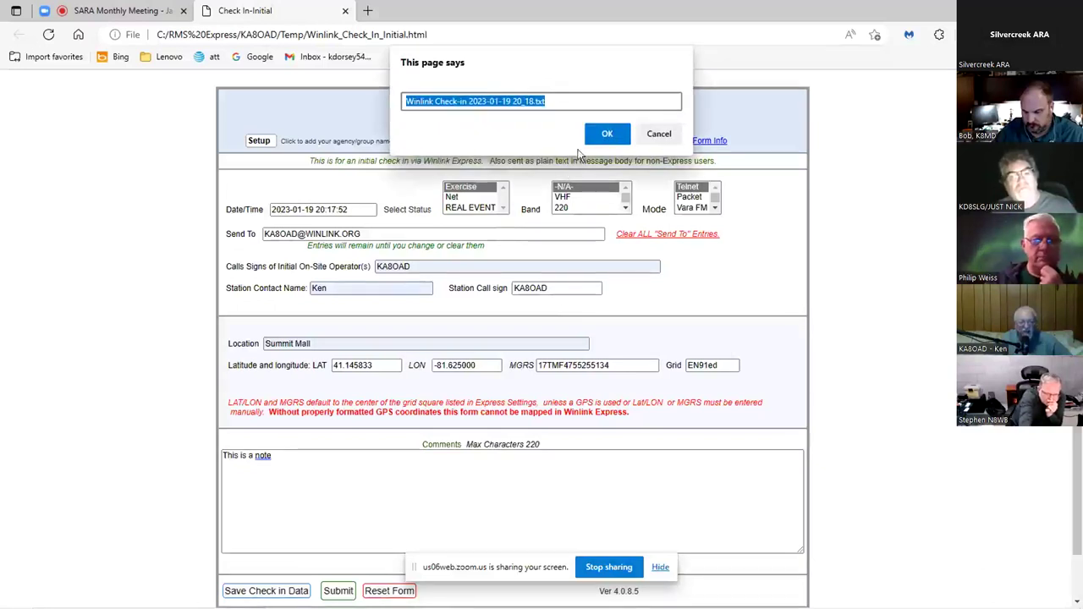
{"action": "left_click", "coordinate": [607, 136]}
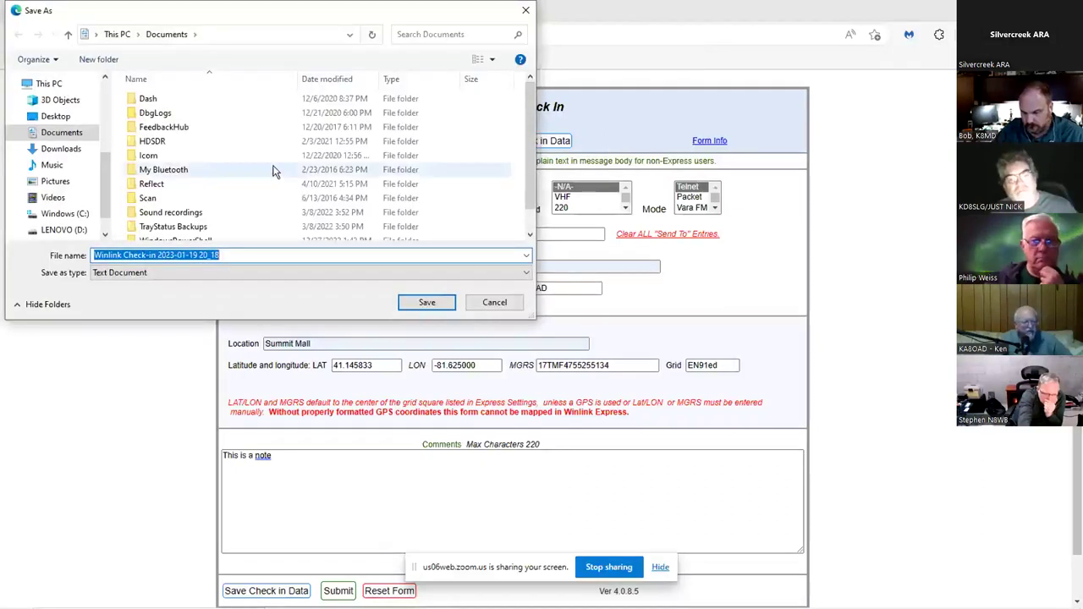
{"action": "left_click", "coordinate": [63, 153]}
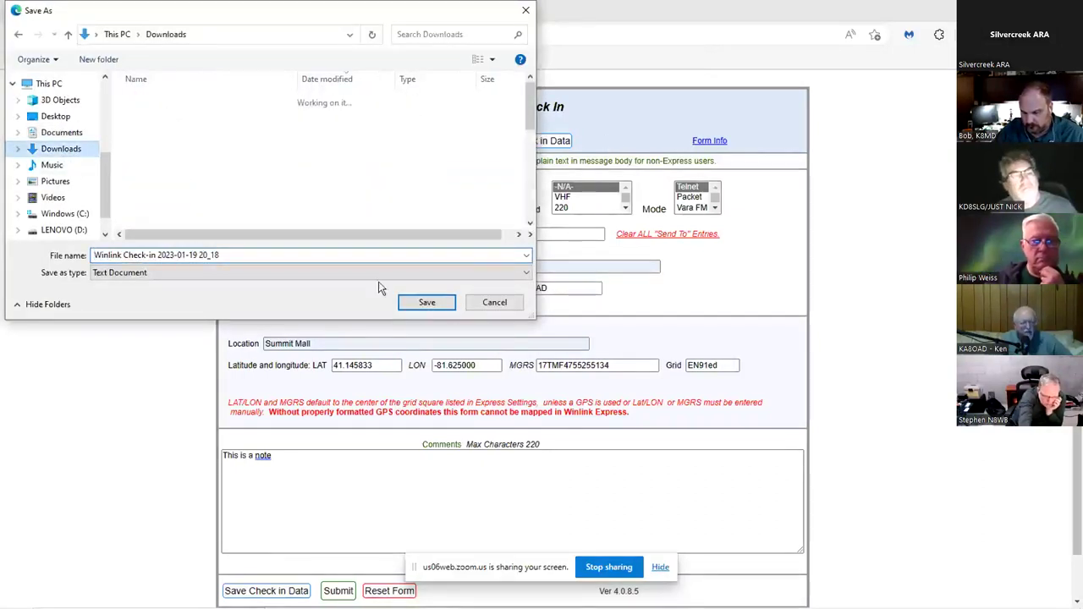
{"action": "left_click", "coordinate": [426, 303]}
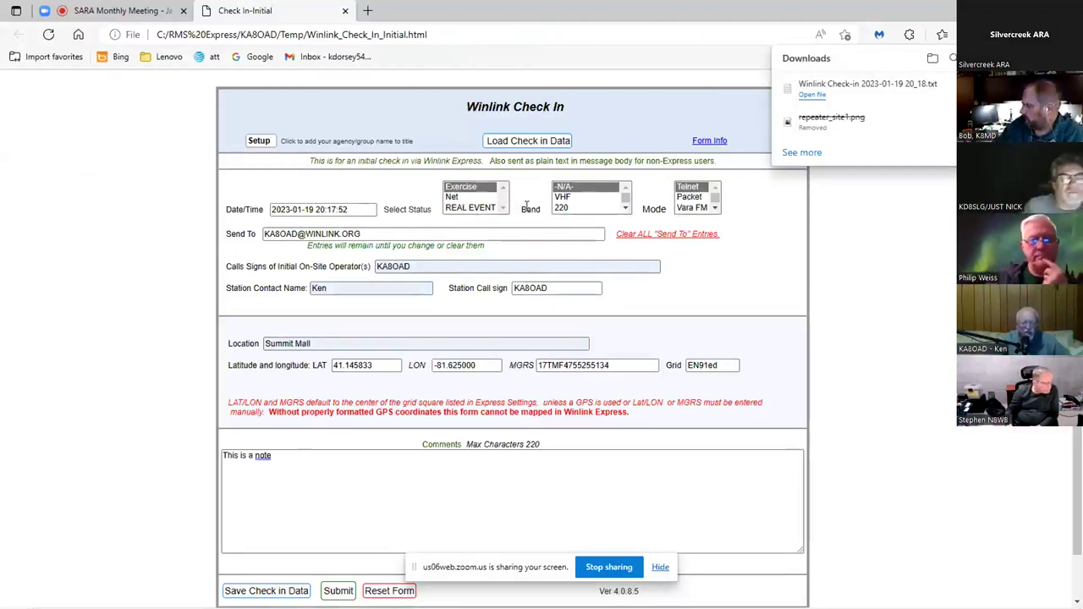
- Dismiss the downloads panel and submit the form, accepting the default exercise subject
{"action": "left_click", "coordinate": [627, 211]}
{"action": "left_click", "coordinate": [627, 211]}
{"action": "left_click", "coordinate": [627, 211]}
{"action": "left_click", "coordinate": [626, 210]}
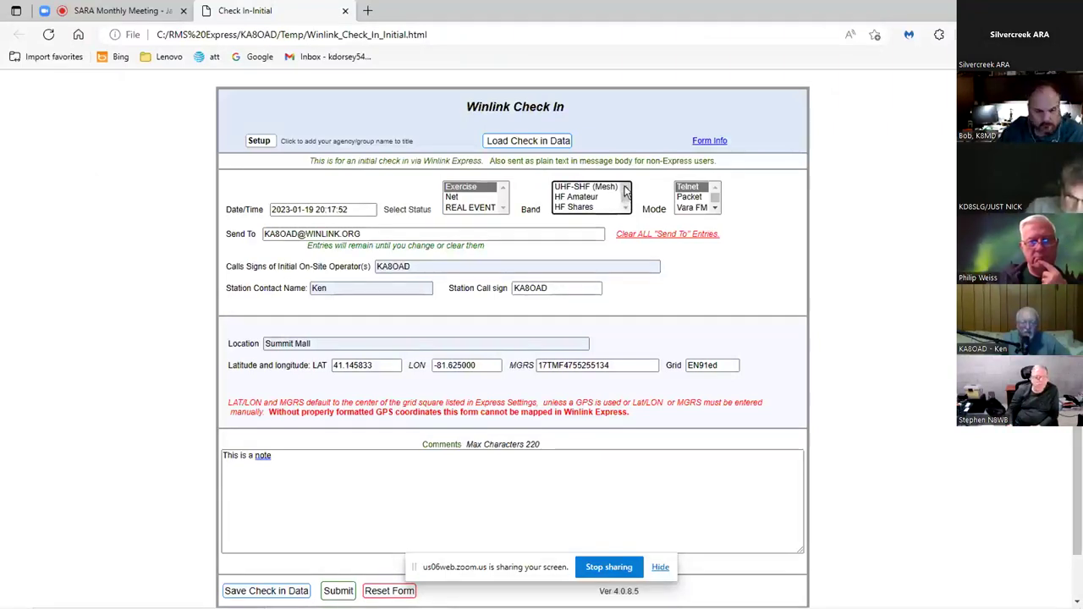
{"action": "left_click", "coordinate": [626, 188]}
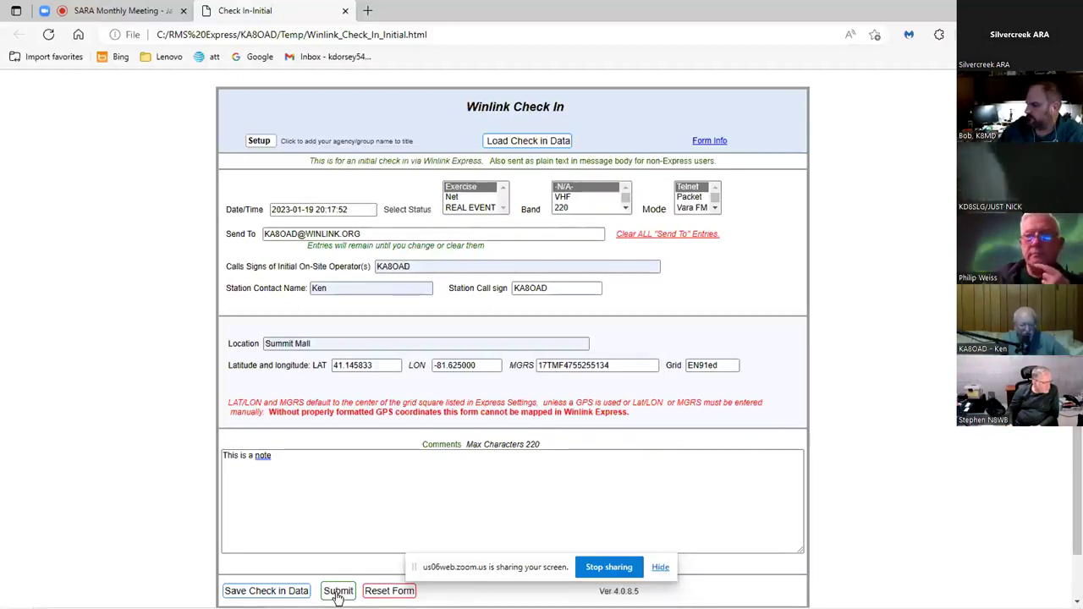
{"action": "left_click", "coordinate": [337, 591]}
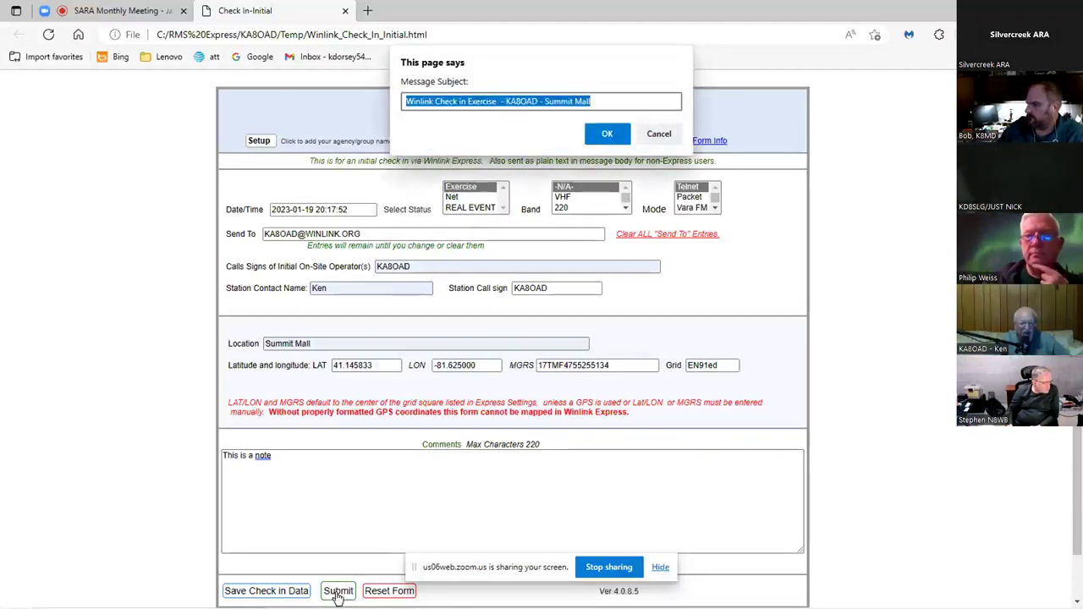
{"action": "left_click", "coordinate": [608, 134]}
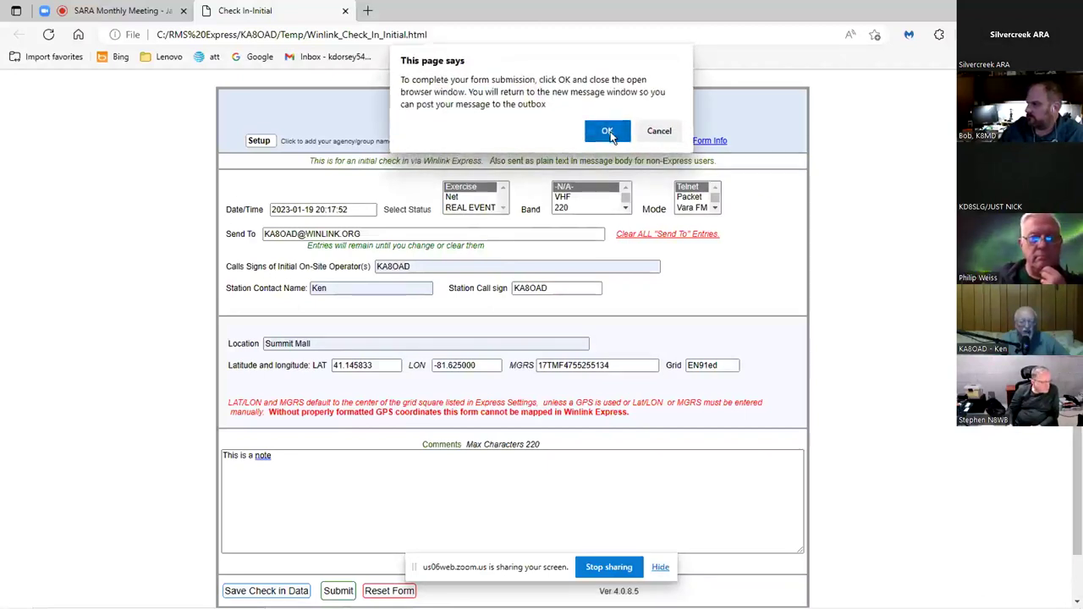
{"action": "left_click", "coordinate": [608, 133]}
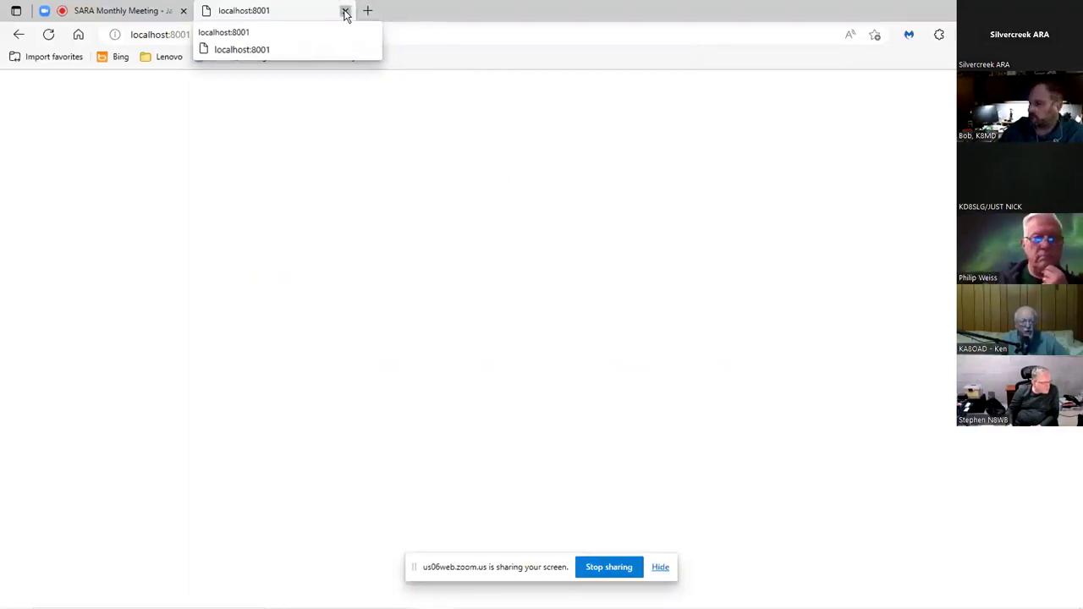
- Close the form page and review the Check in Exercise message body in Winlink Express
{"action": "left_click", "coordinate": [345, 12]}
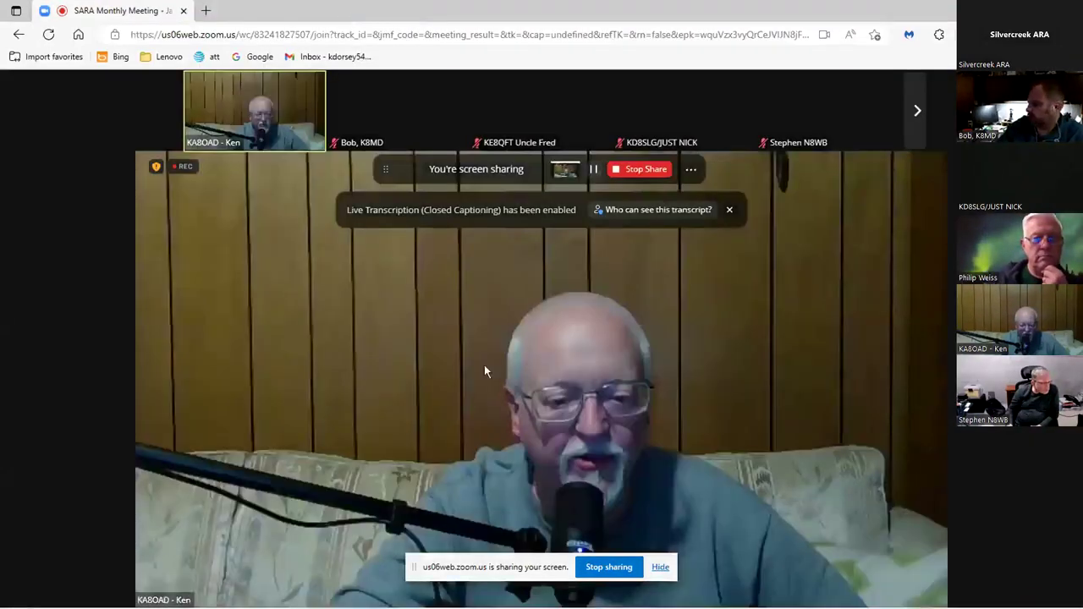
{"action": "left_click", "coordinate": [611, 597]}
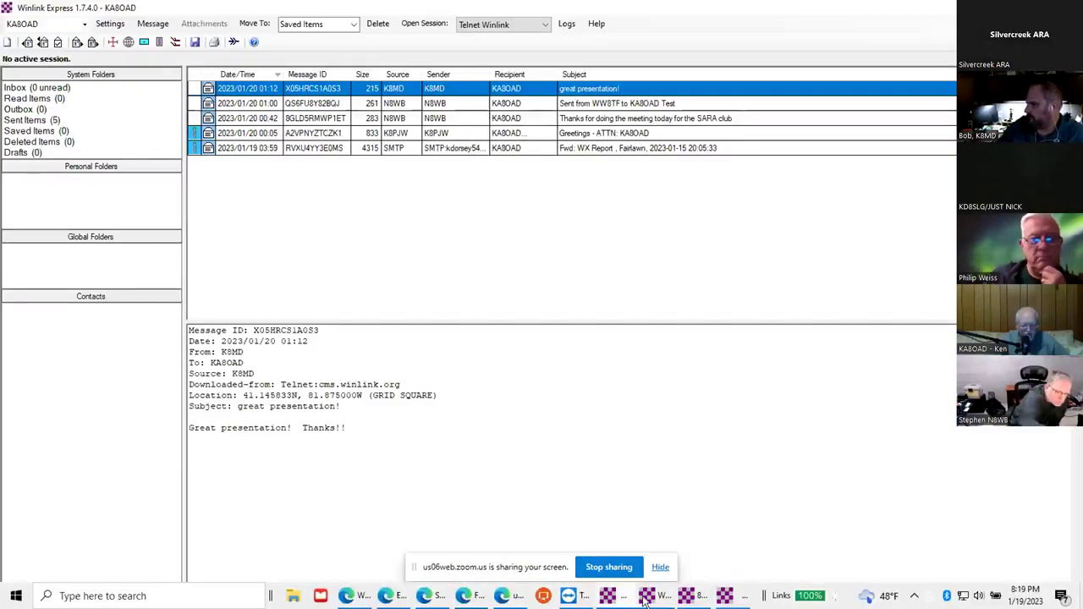
{"action": "left_click", "coordinate": [725, 595]}
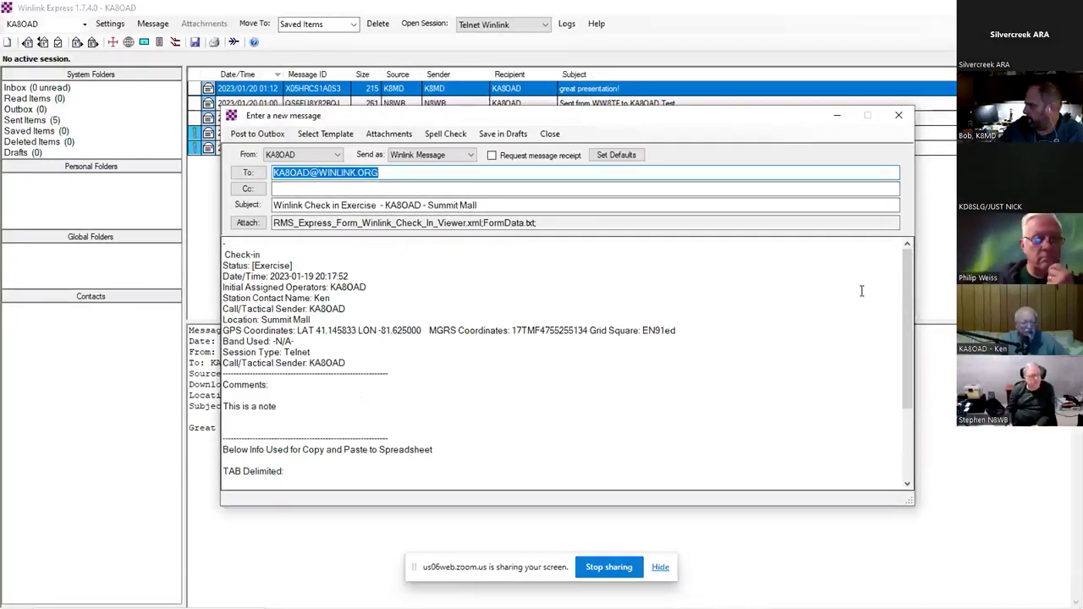
{"action": "left_click_drag", "start_coordinate": [907, 285], "coordinate": [924, 381]}
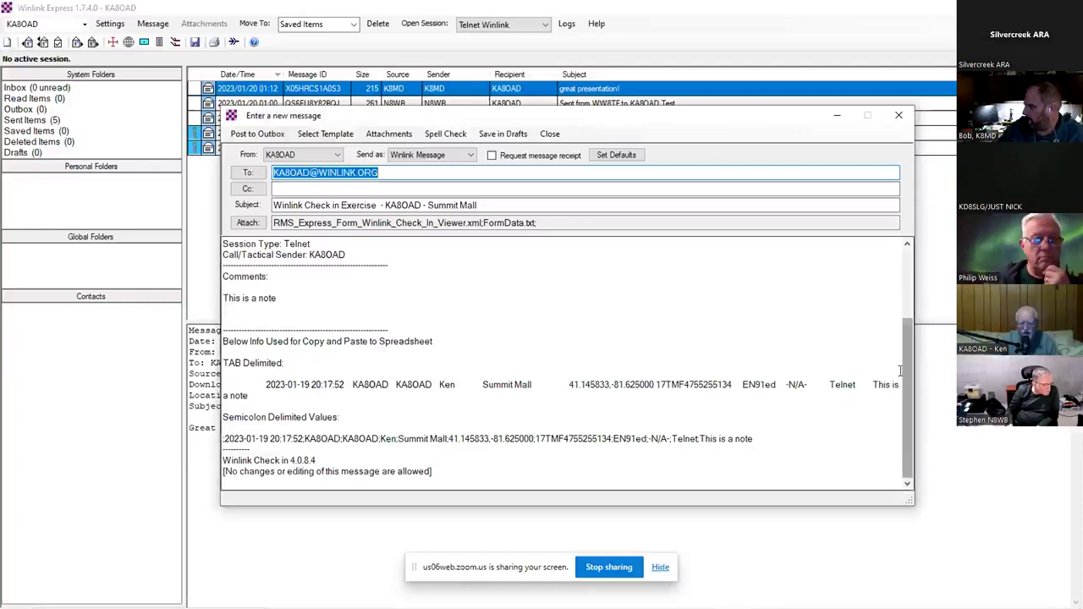
{"action": "left_click_drag", "start_coordinate": [907, 369], "coordinate": [914, 397]}
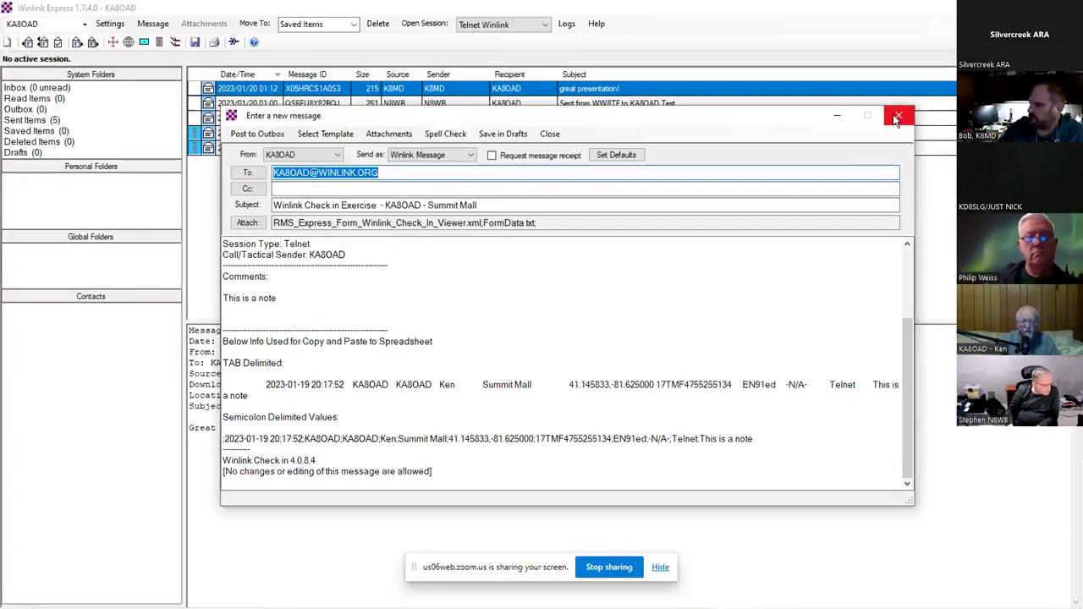
- Post the Winlink Check In message to the Outbox, send it via Telnet Winlink, then return to Zoom
{"action": "left_click", "coordinate": [244, 135]}
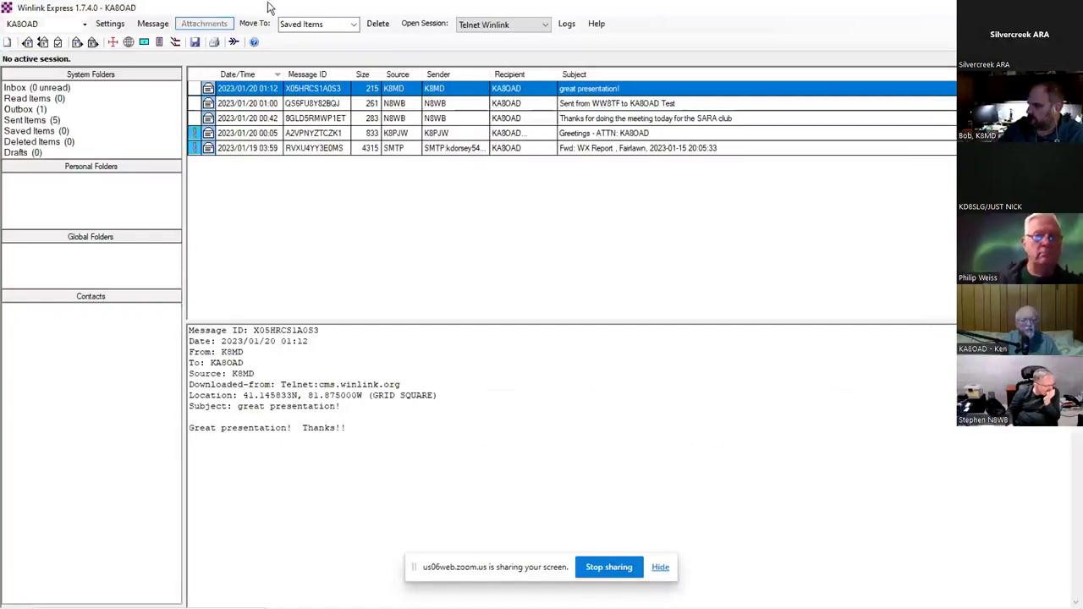
{"action": "left_click", "coordinate": [412, 29]}
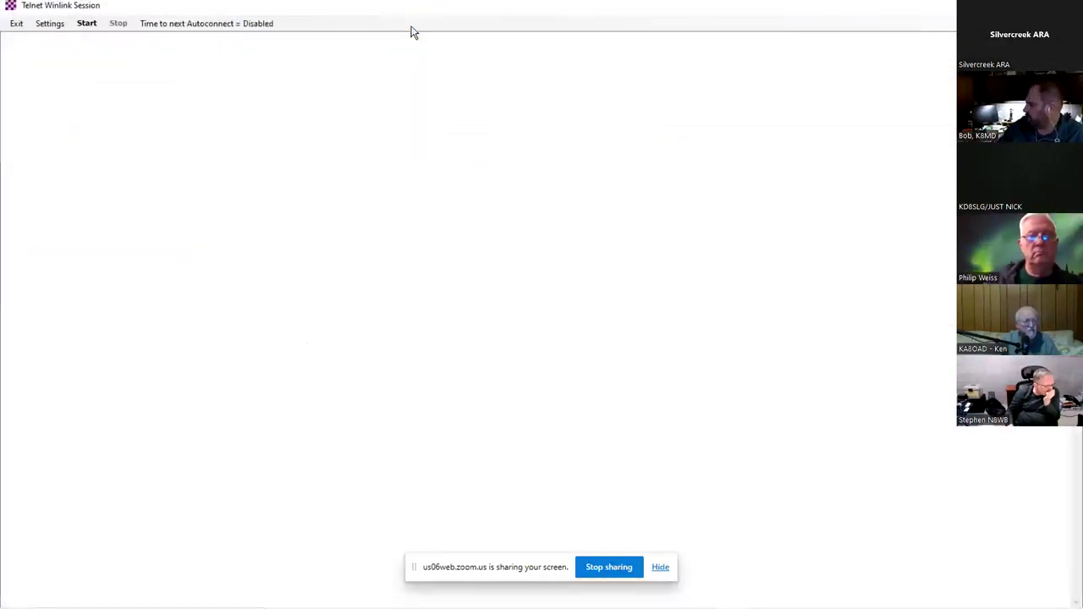
{"action": "left_click", "coordinate": [84, 25]}
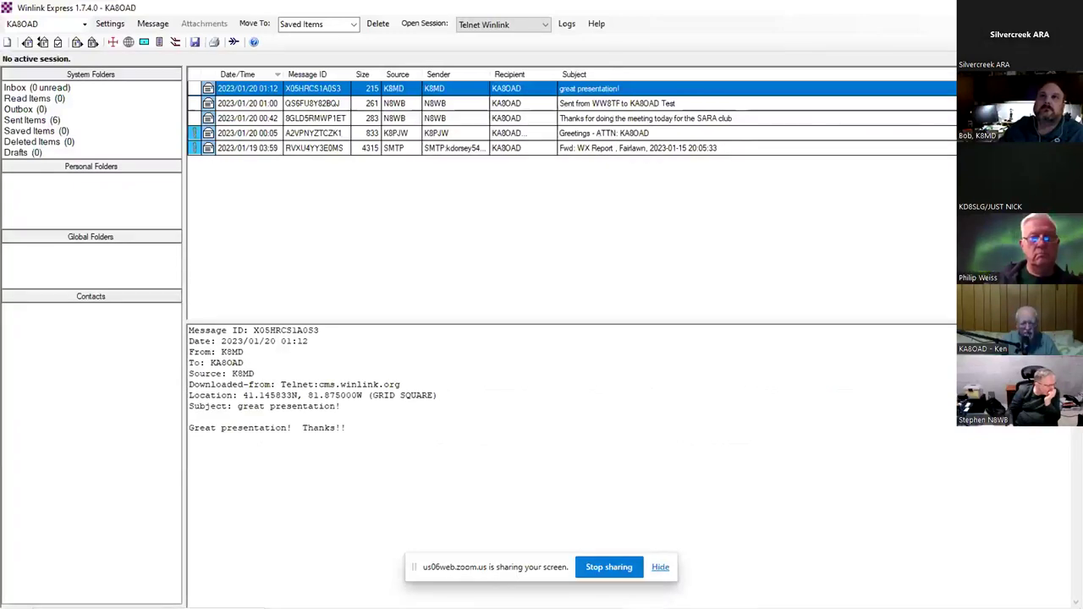
{"action": "key", "text": "alt+Tab"}
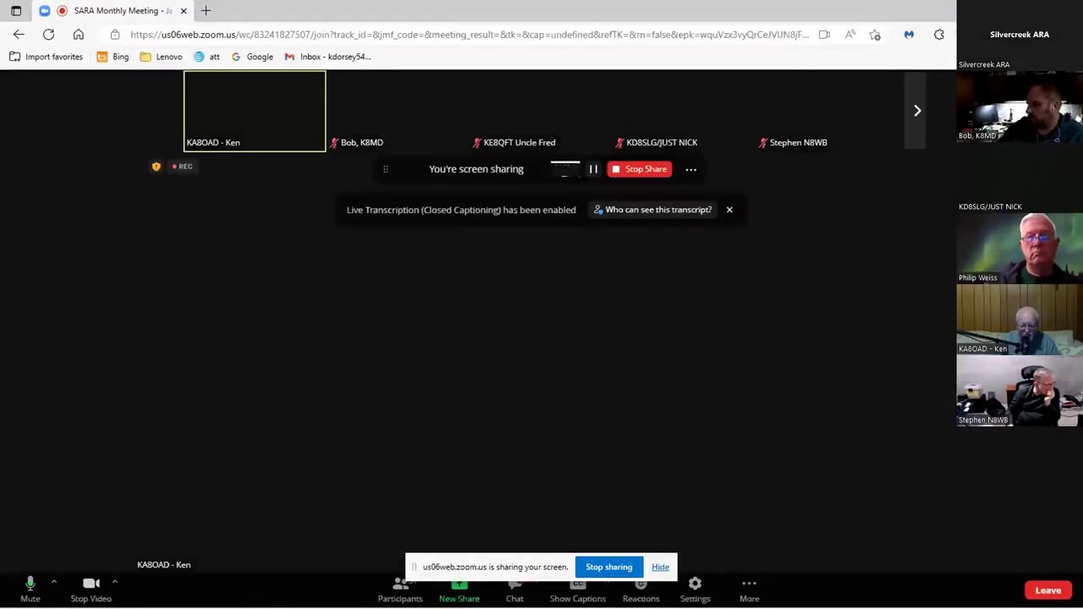